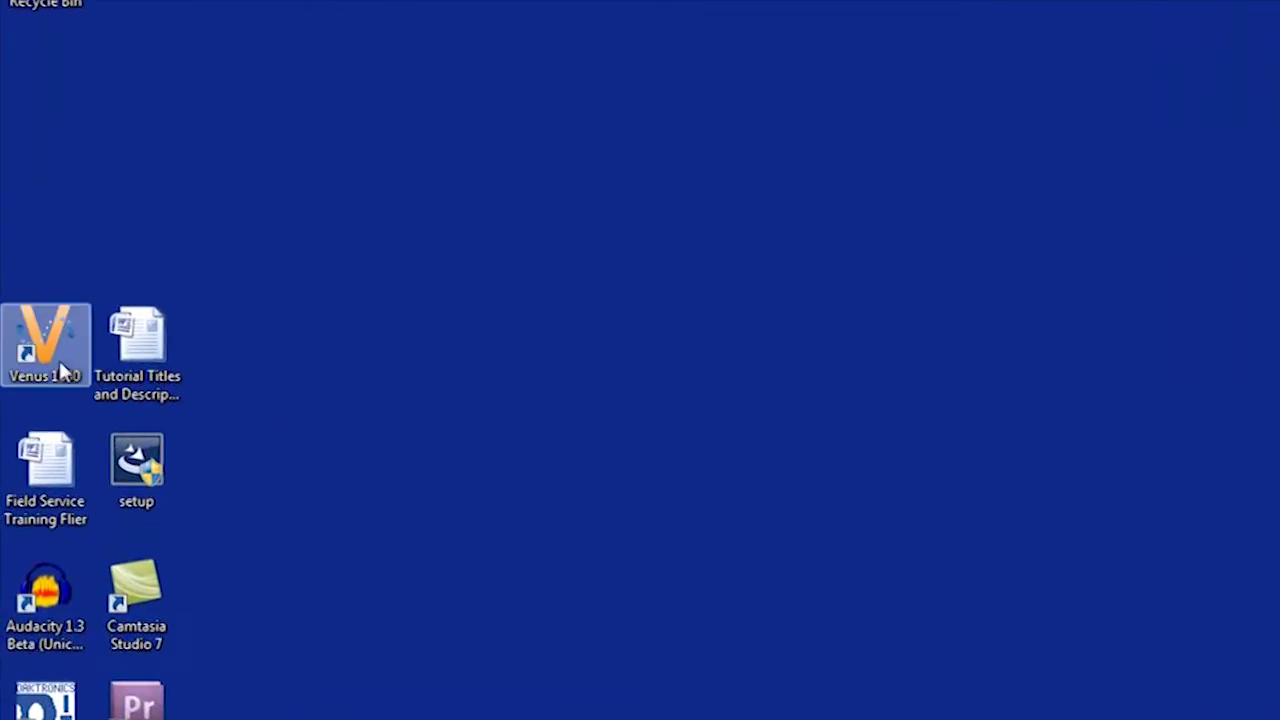
- Launch Venus 1500 from its desktop shortcut to reach the 29-day trial registration prompt
double_click(45, 340)
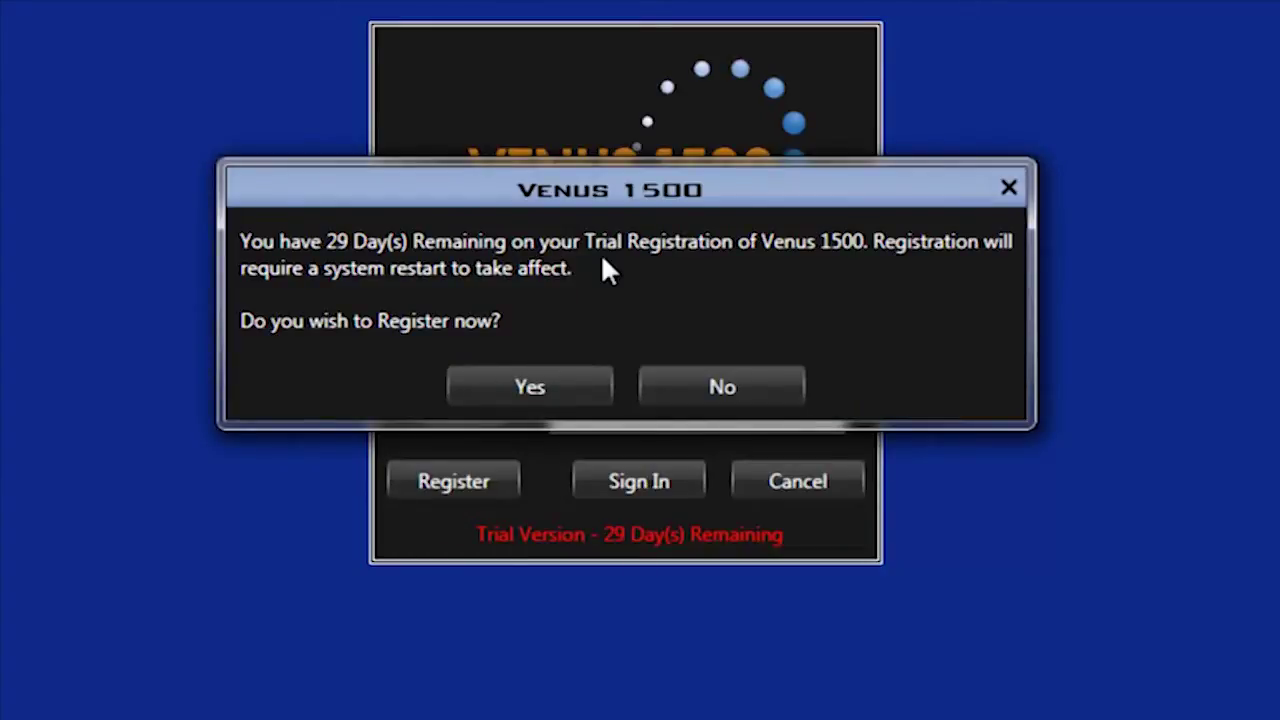
- Choose to register now and enter the business name and the two-line business address
click(539, 384)
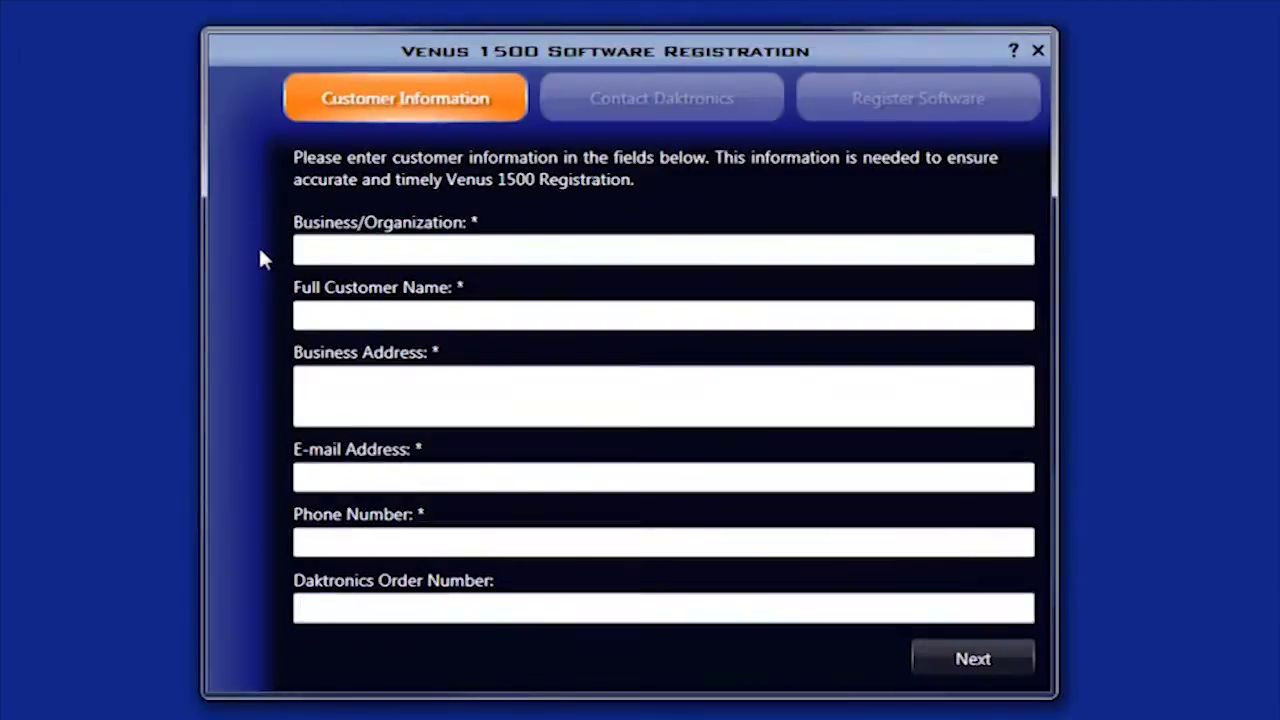
click(302, 246)
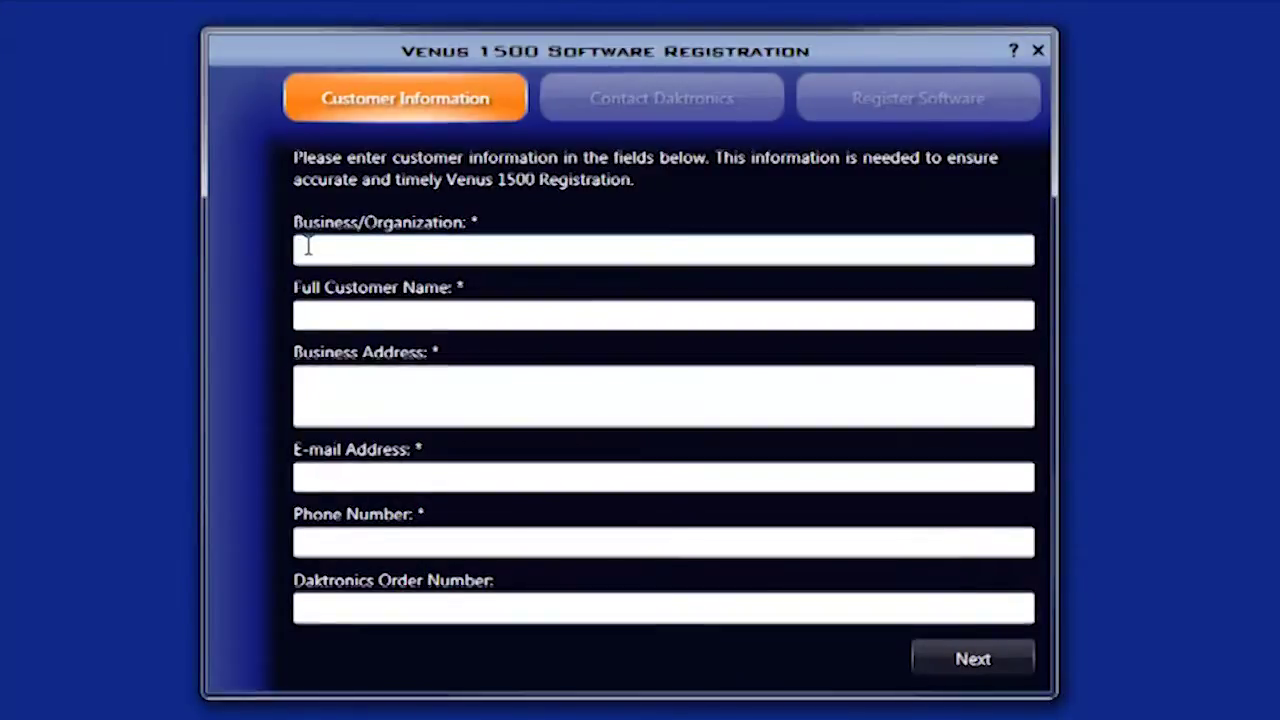
text(Company Name)
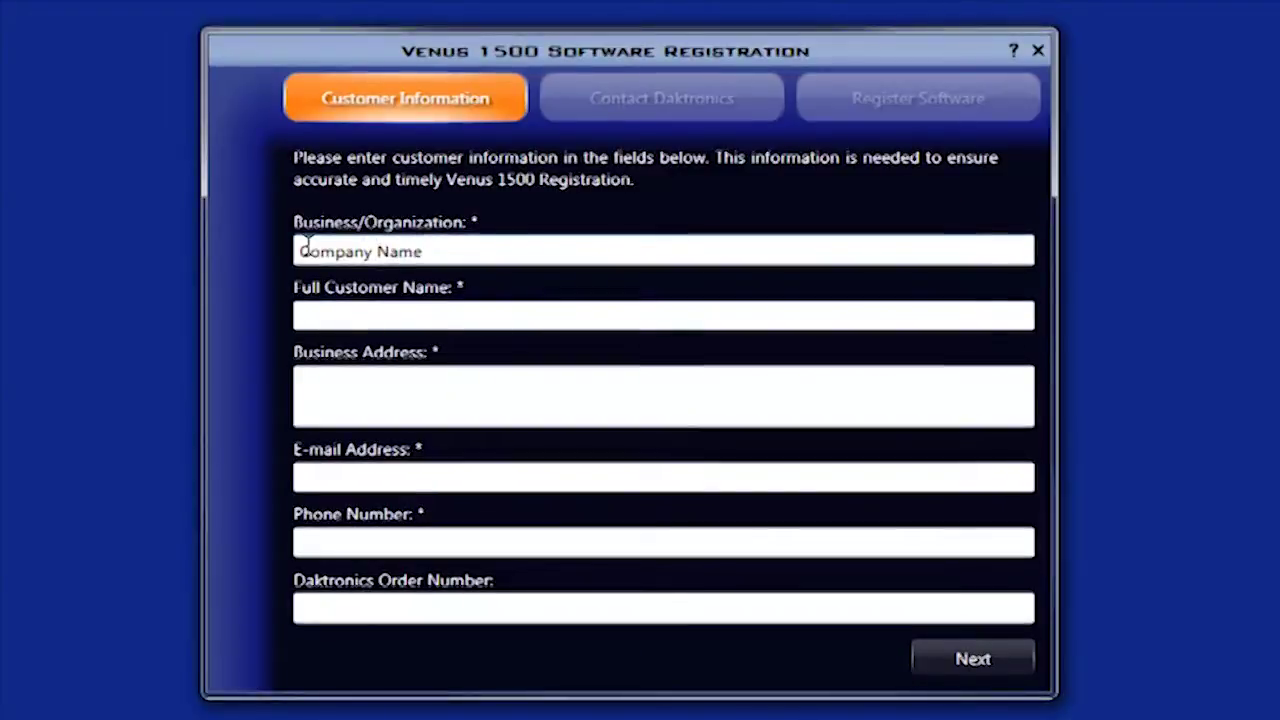
text(John Doe)
key(Tab)
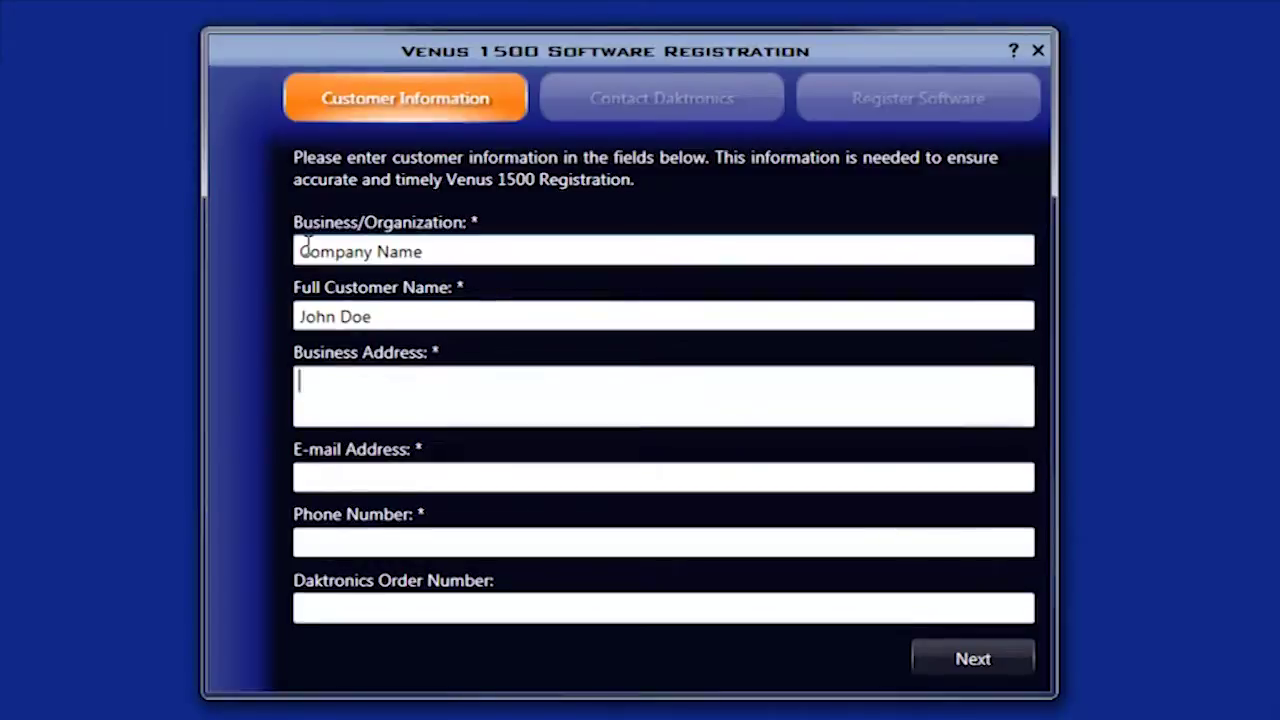
text(123)
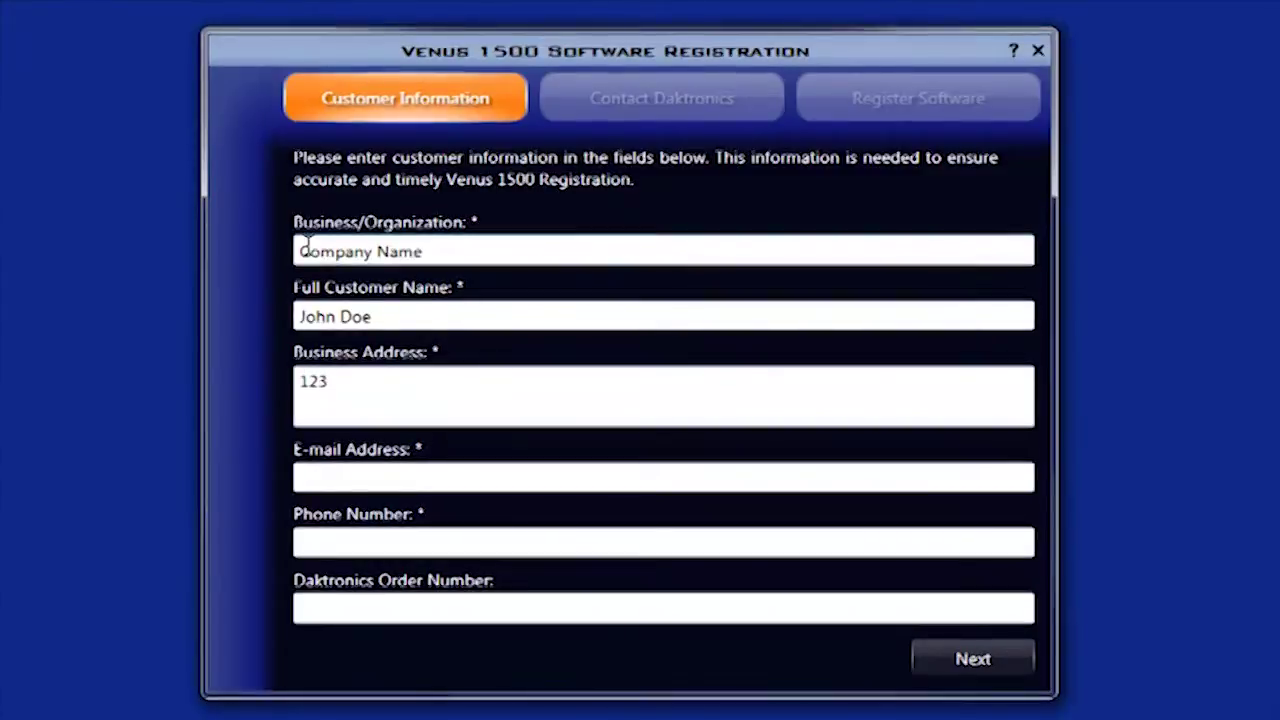
text( Street)
key(Return)
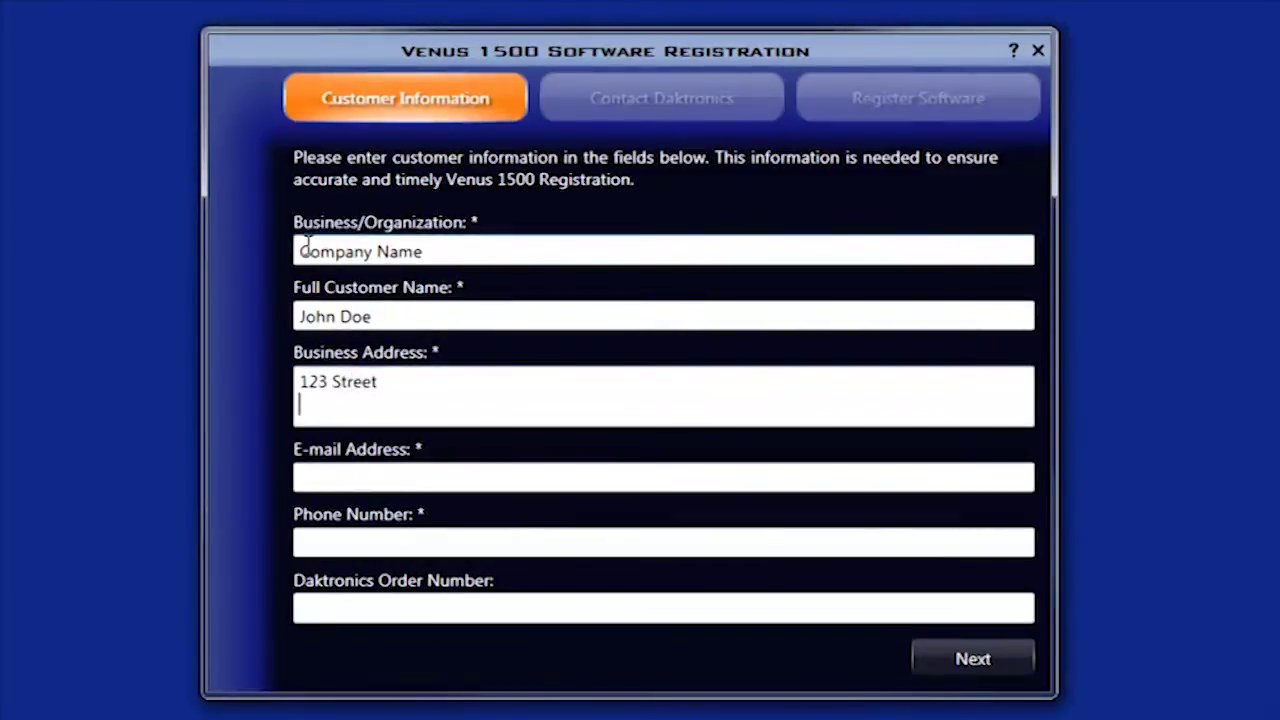
text(Town, S)
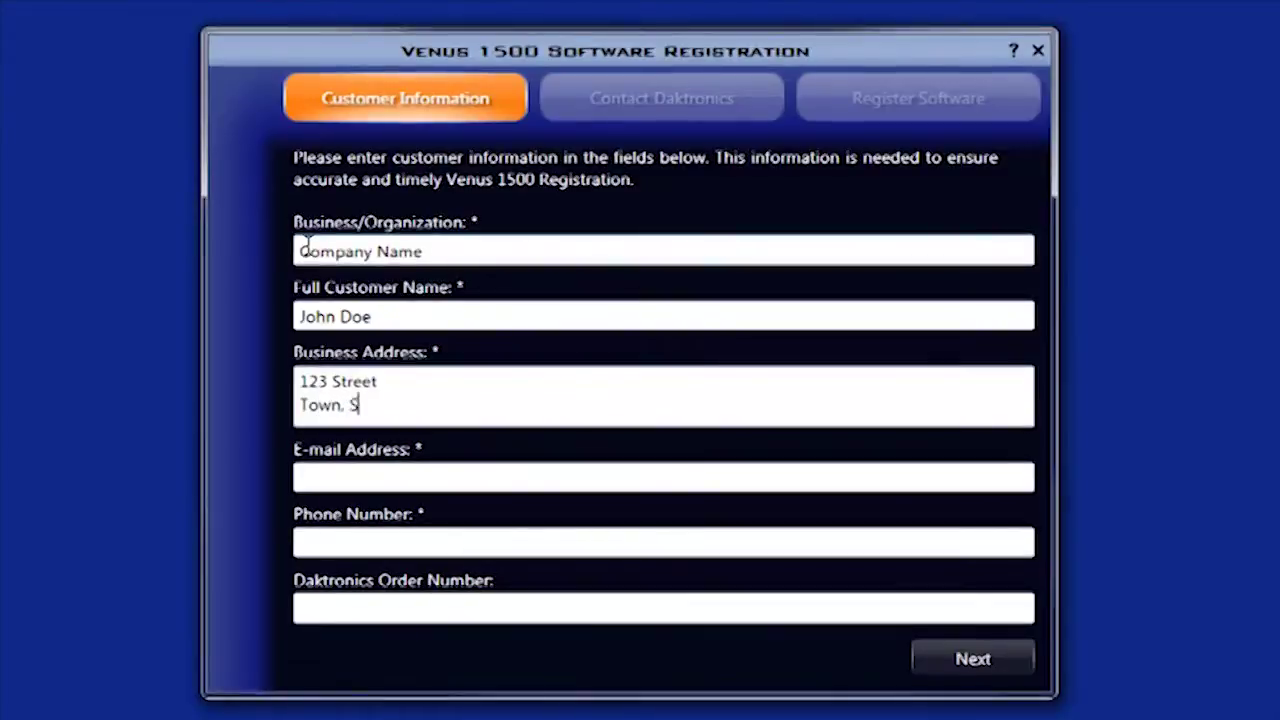
text(tate)
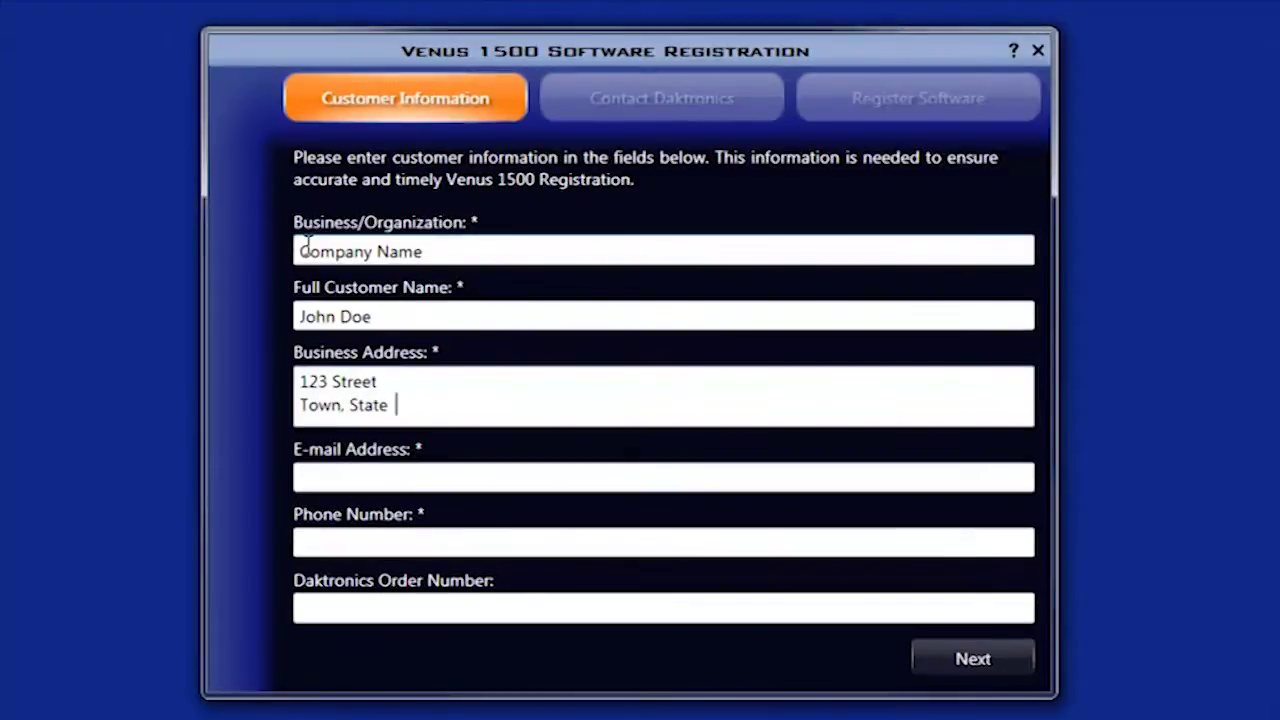
text(  ZIP)
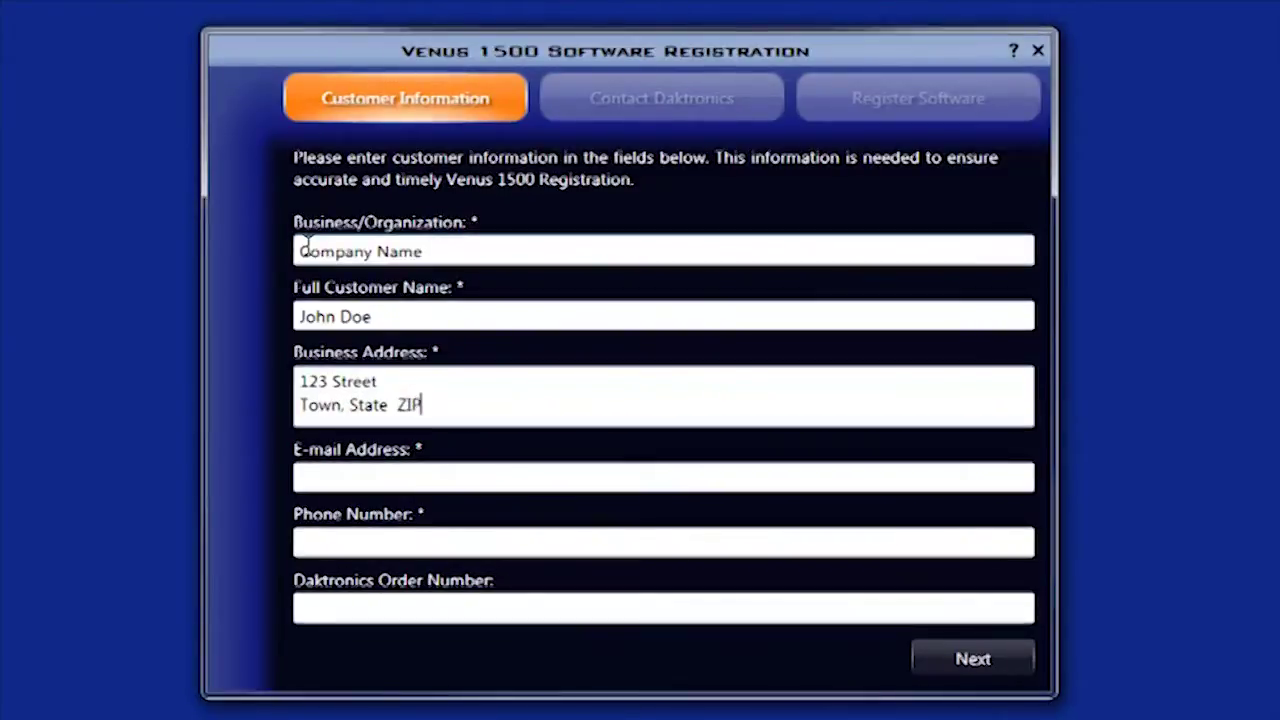
- Fill in the contact's e-mail address, phone number and order number
key(Tab)
text(john)
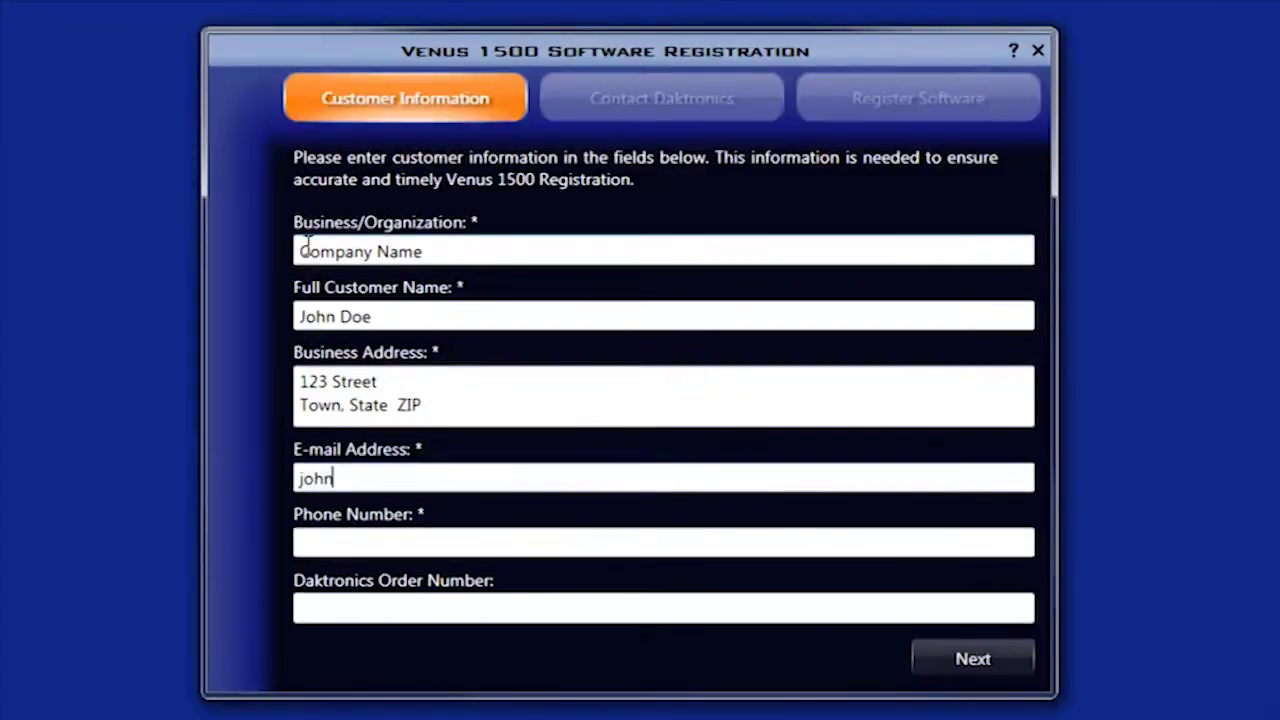
text(.doe@email.com)
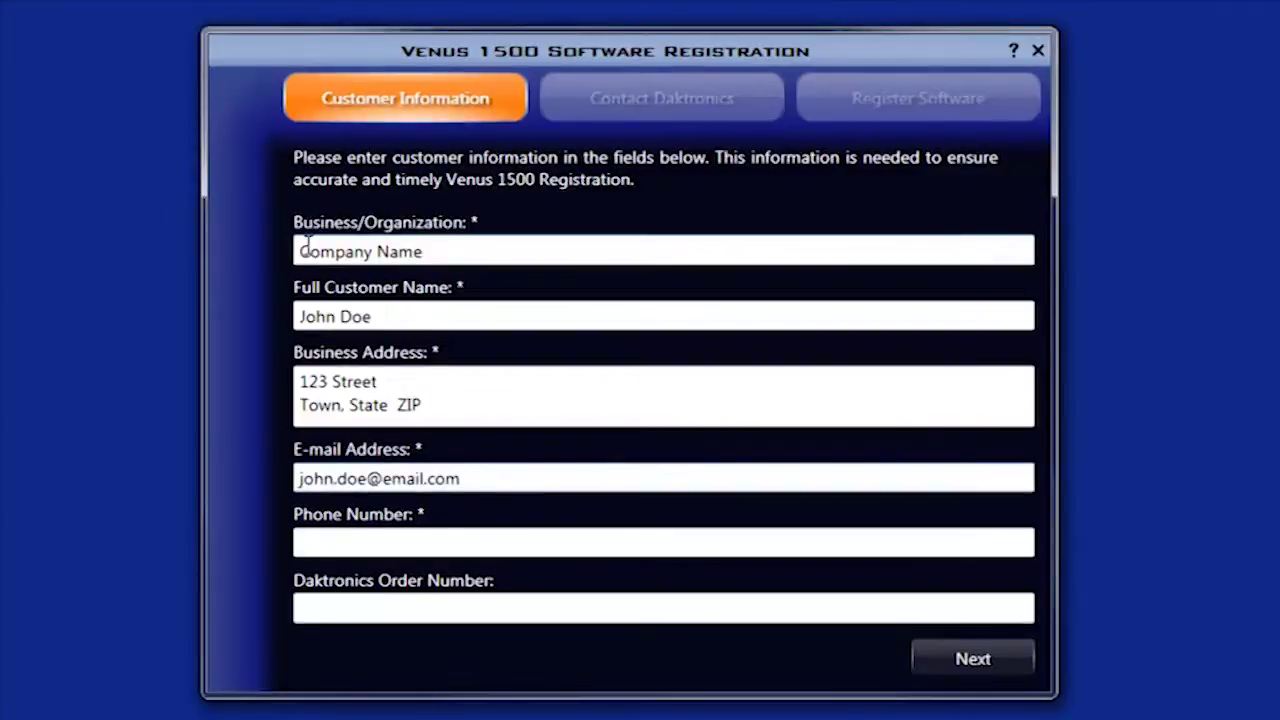
key(Tab)
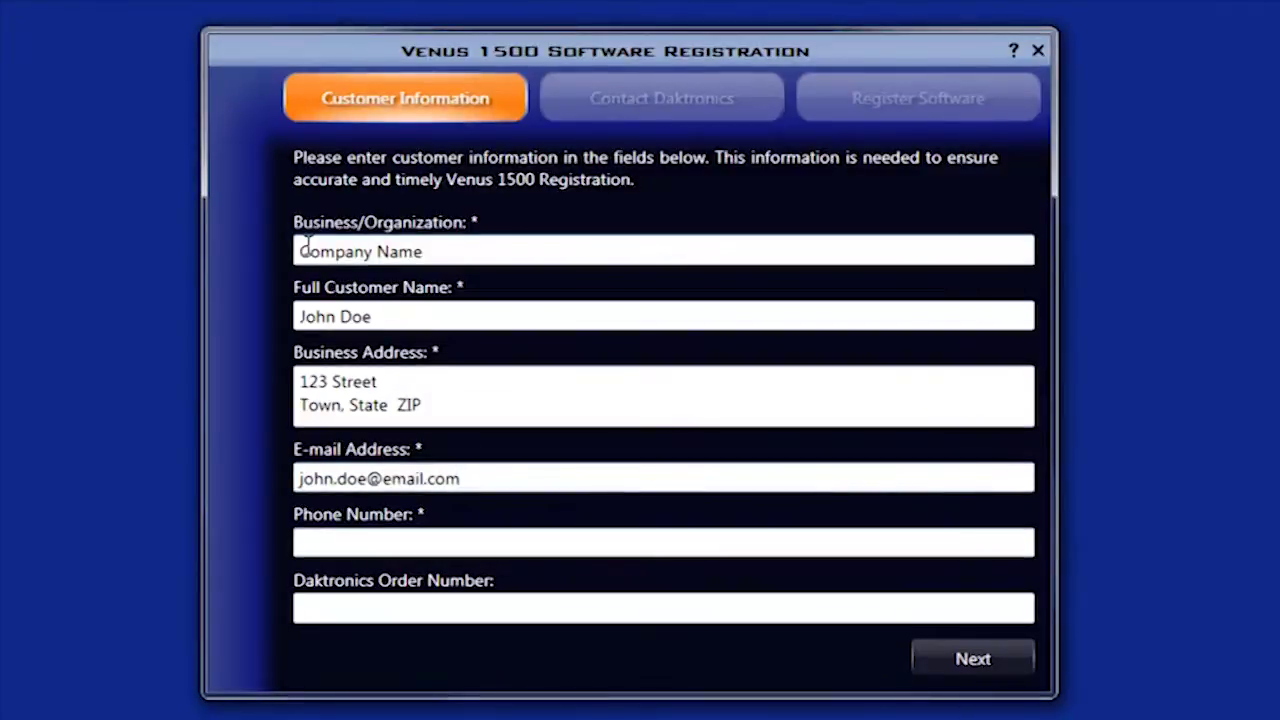
text(555-)
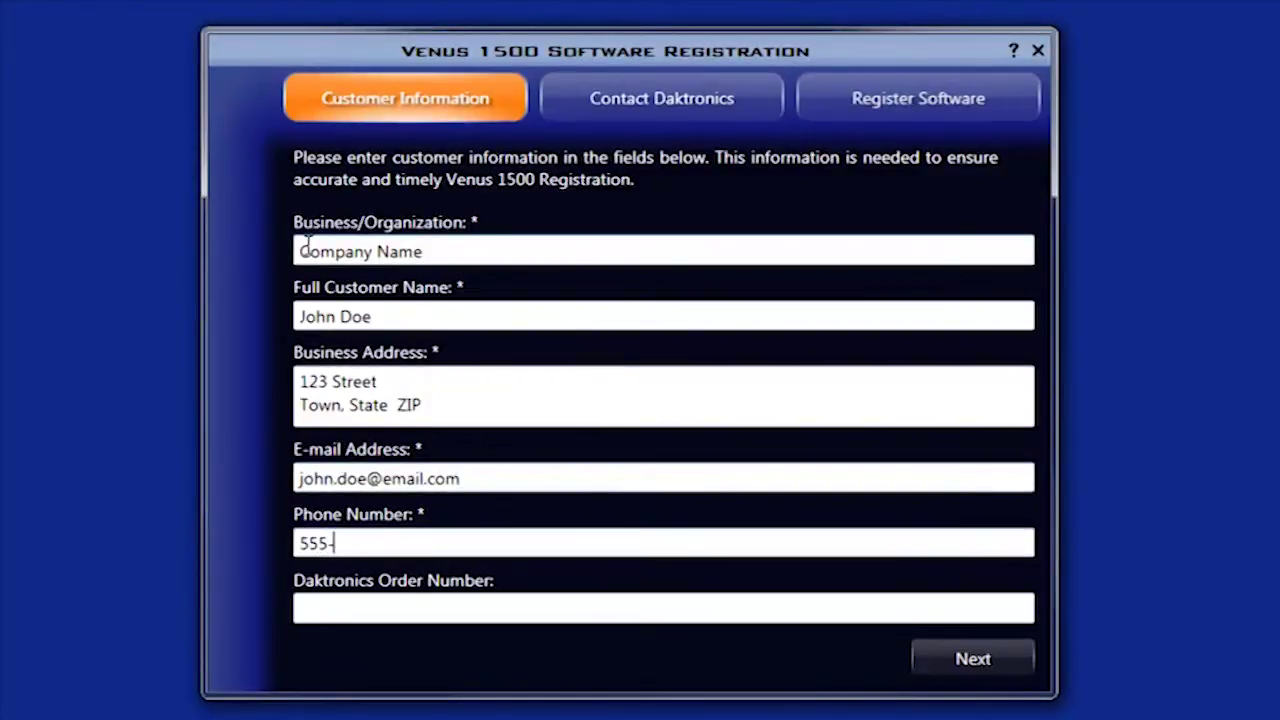
text(555-55)
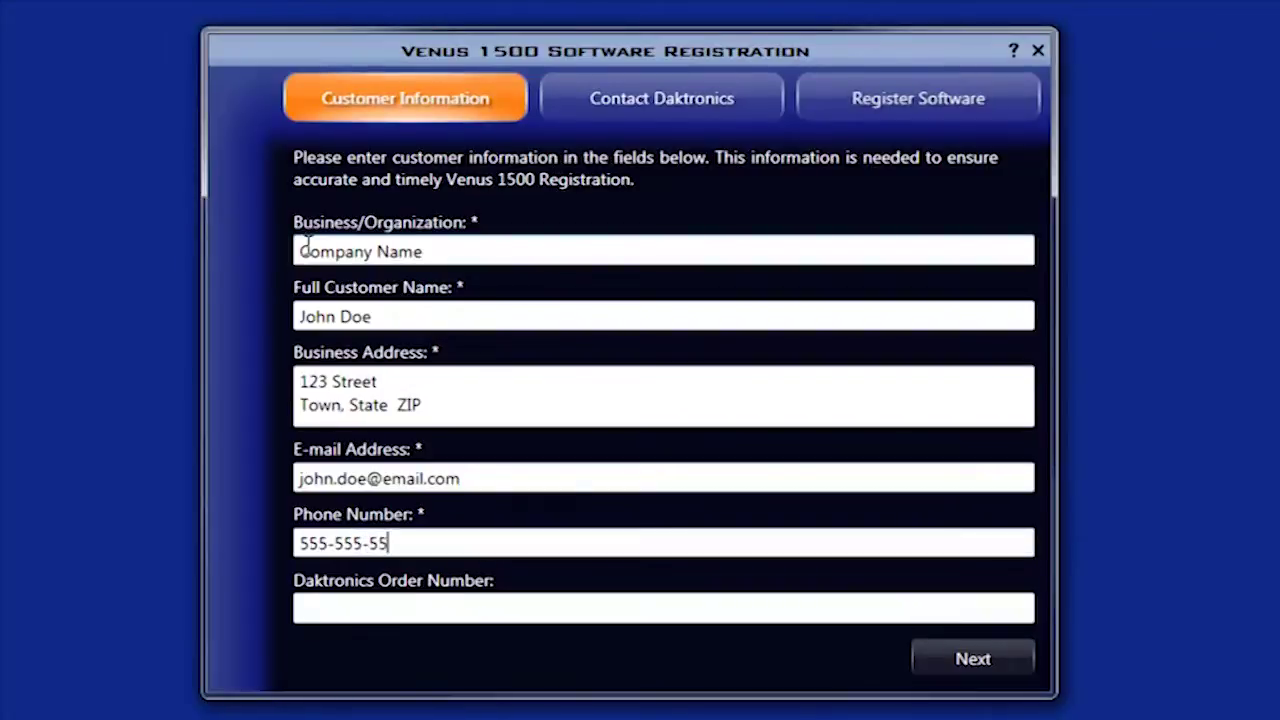
text(55)
key(Tab)
text(S)
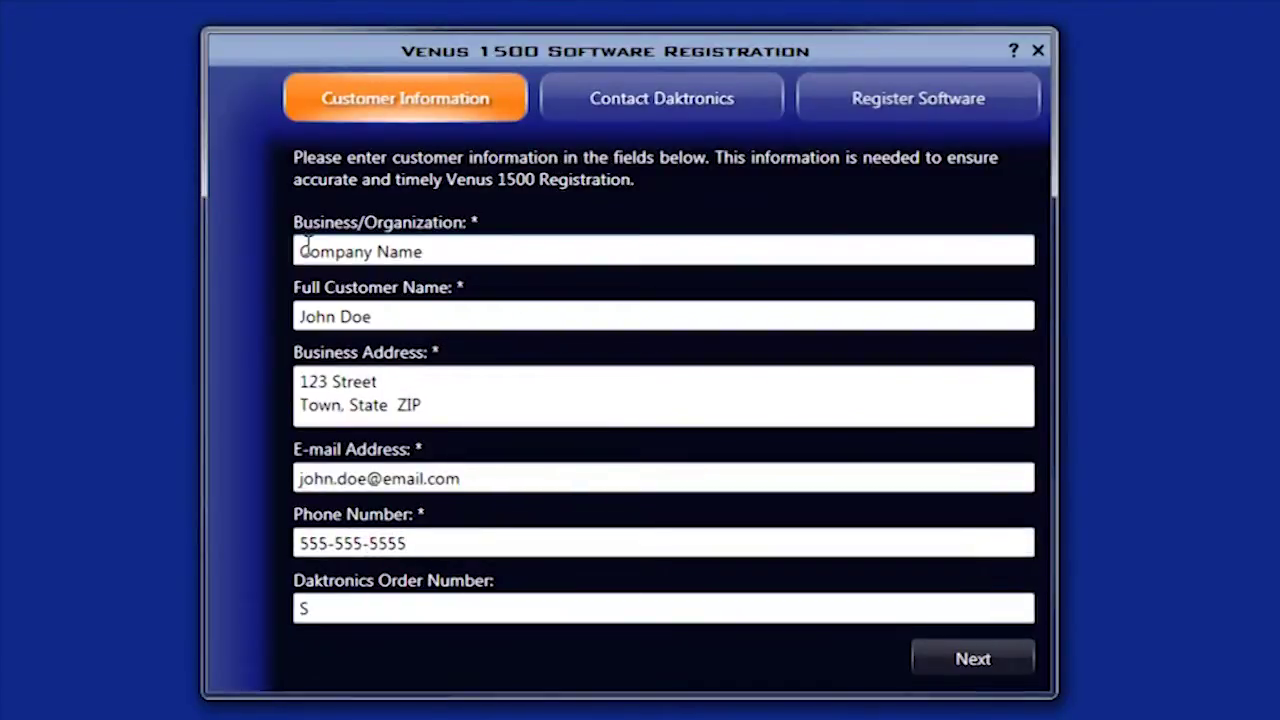
text(12345)
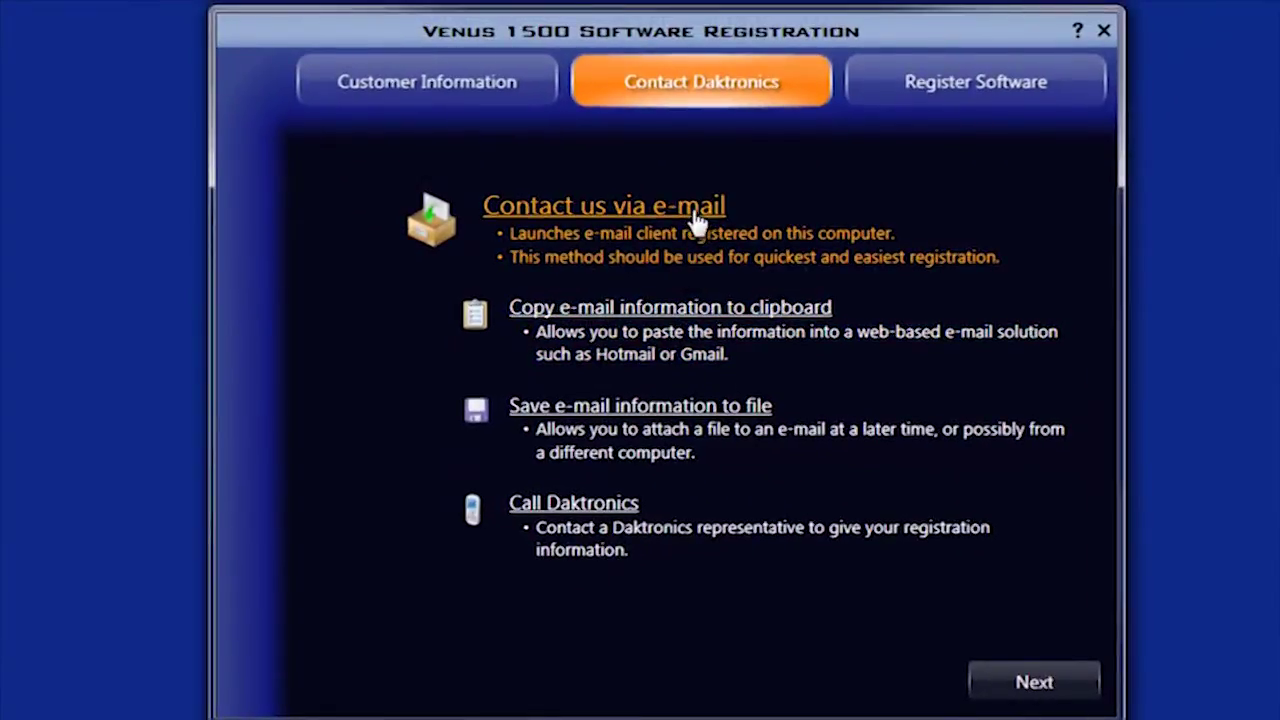
- Create the Venus 1500 Activation e-mail via 'Contact us via e-mail' and select its recipient address
click(697, 210)
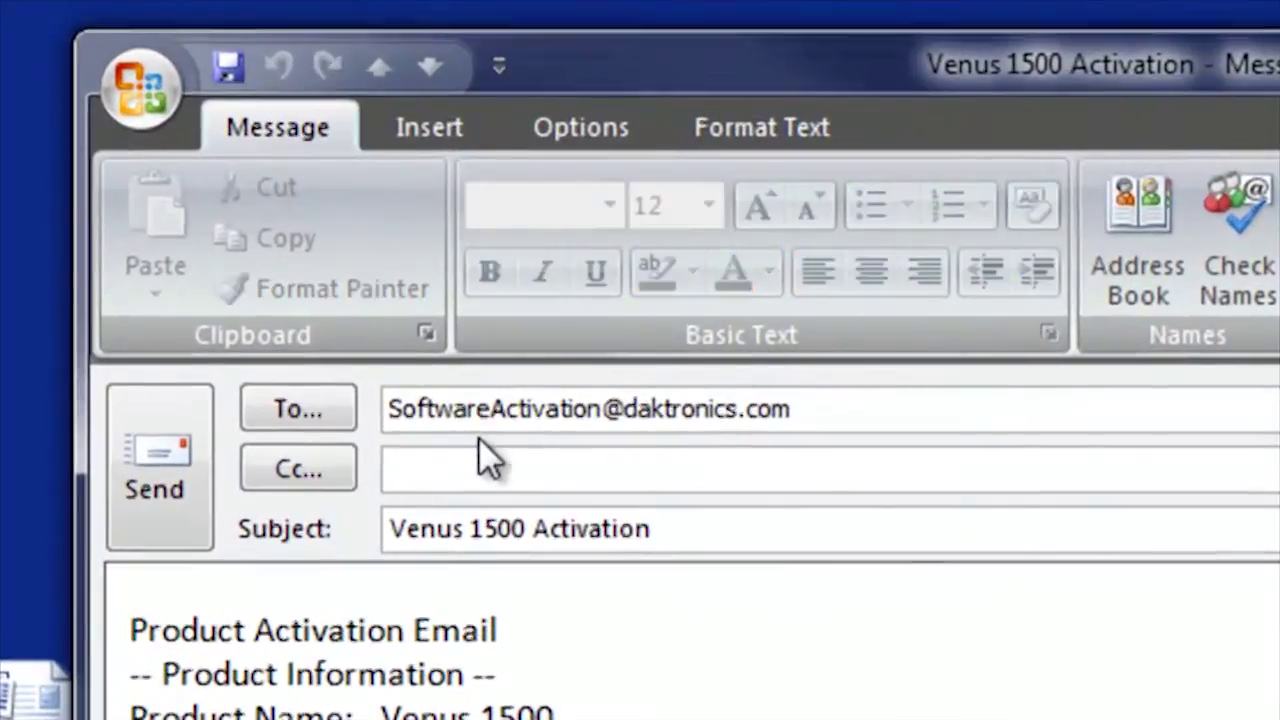
drag(826, 418, 371, 414)
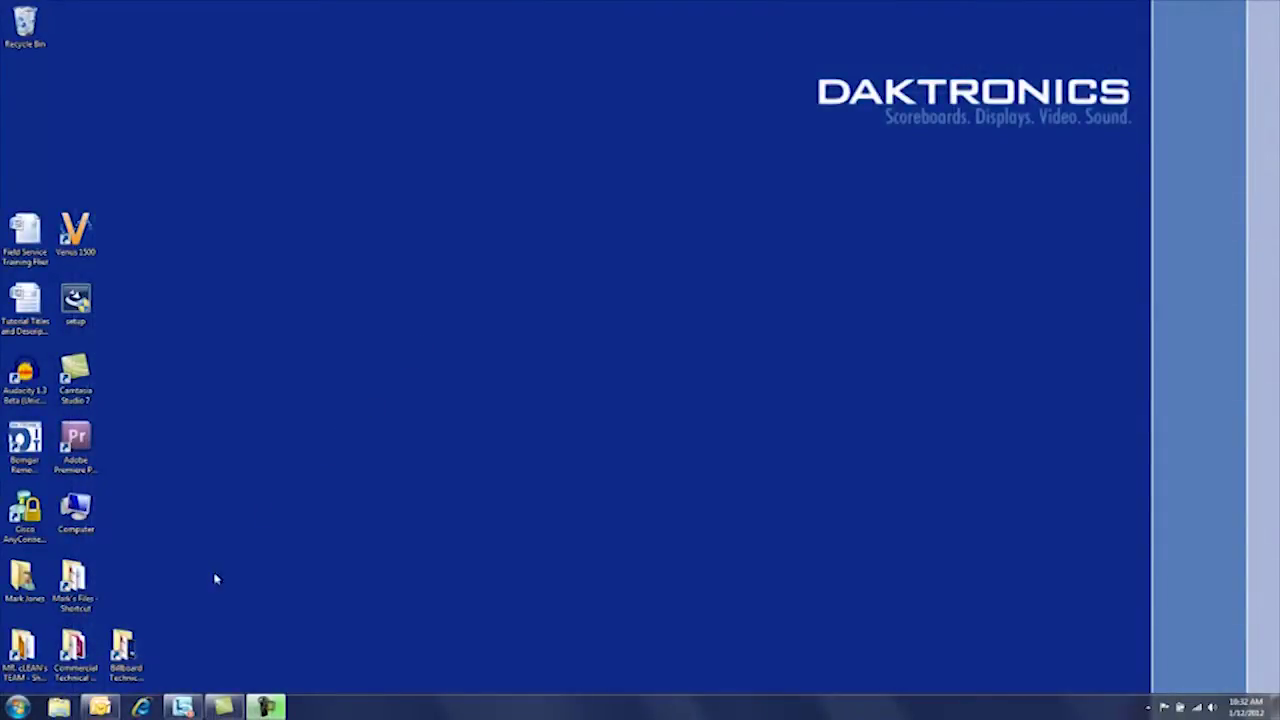
- Bring Outlook forward and open the Software Activation 'Registration Key' reply with its lservrc.lic attachment
click(100, 707)
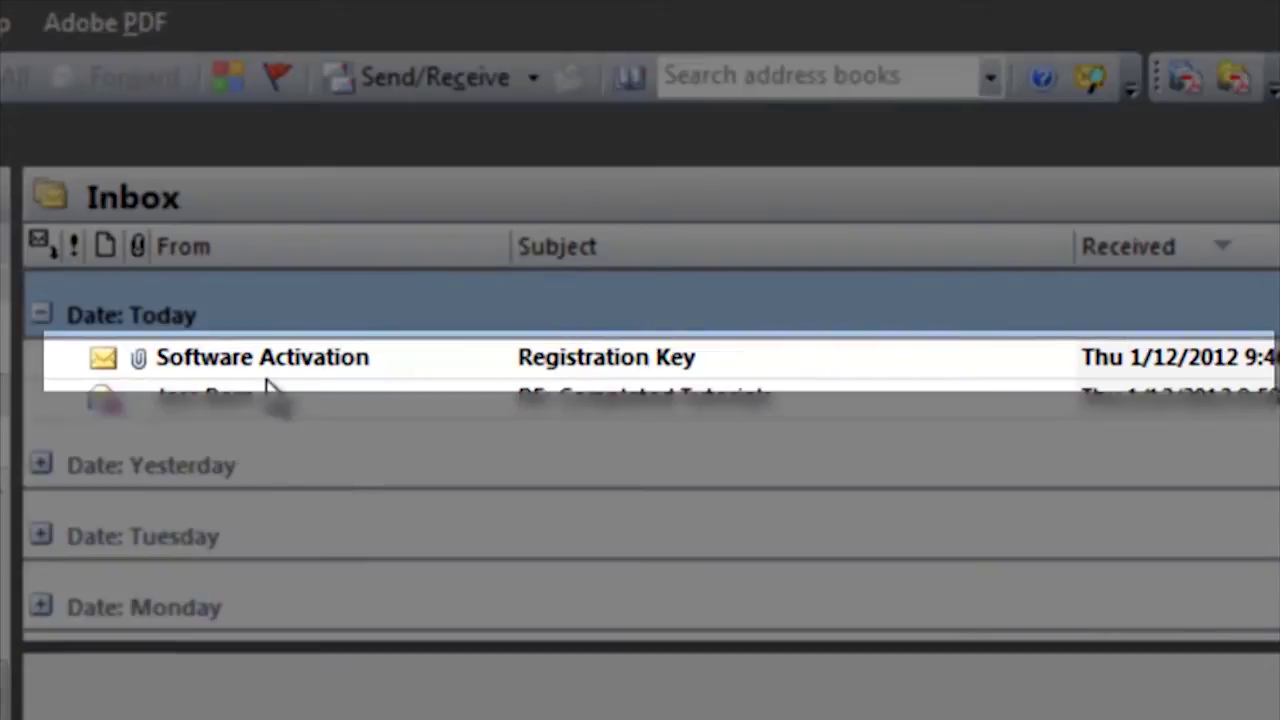
click(563, 359)
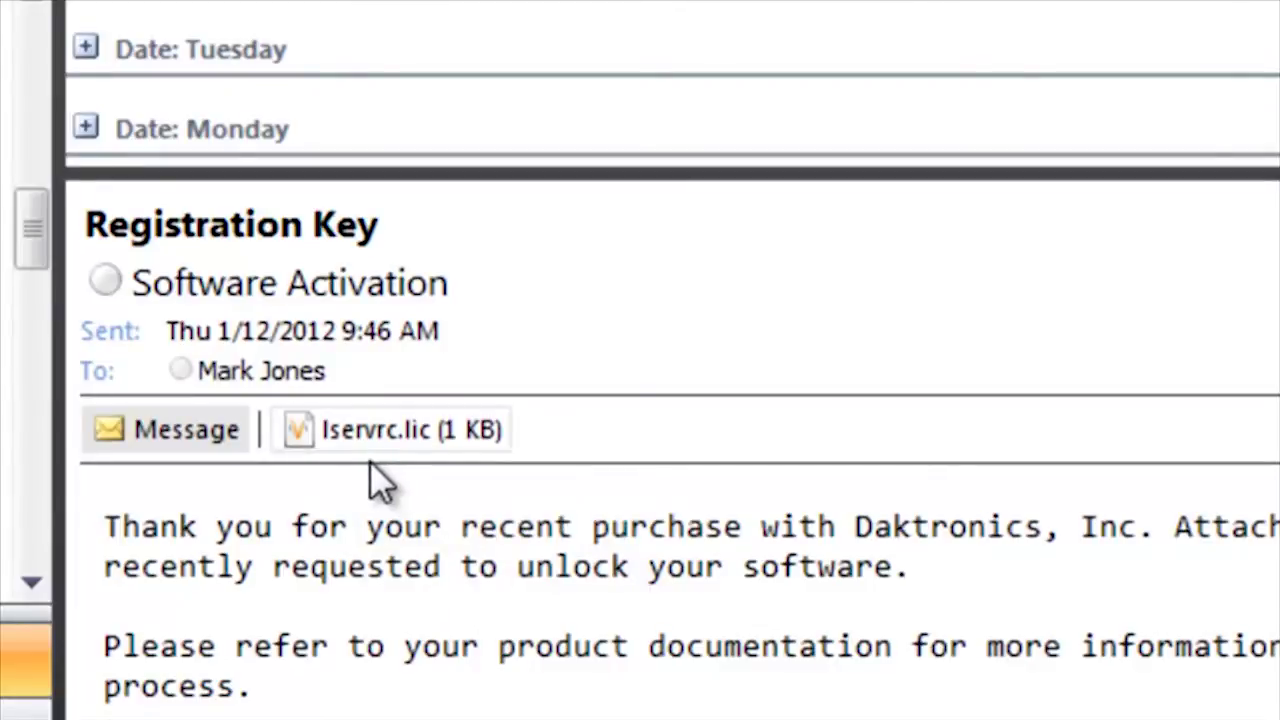
- Open the lservrc.lic attachment, allow it past the warning, and dismiss the registration success message
click(322, 445)
double_click(318, 432)
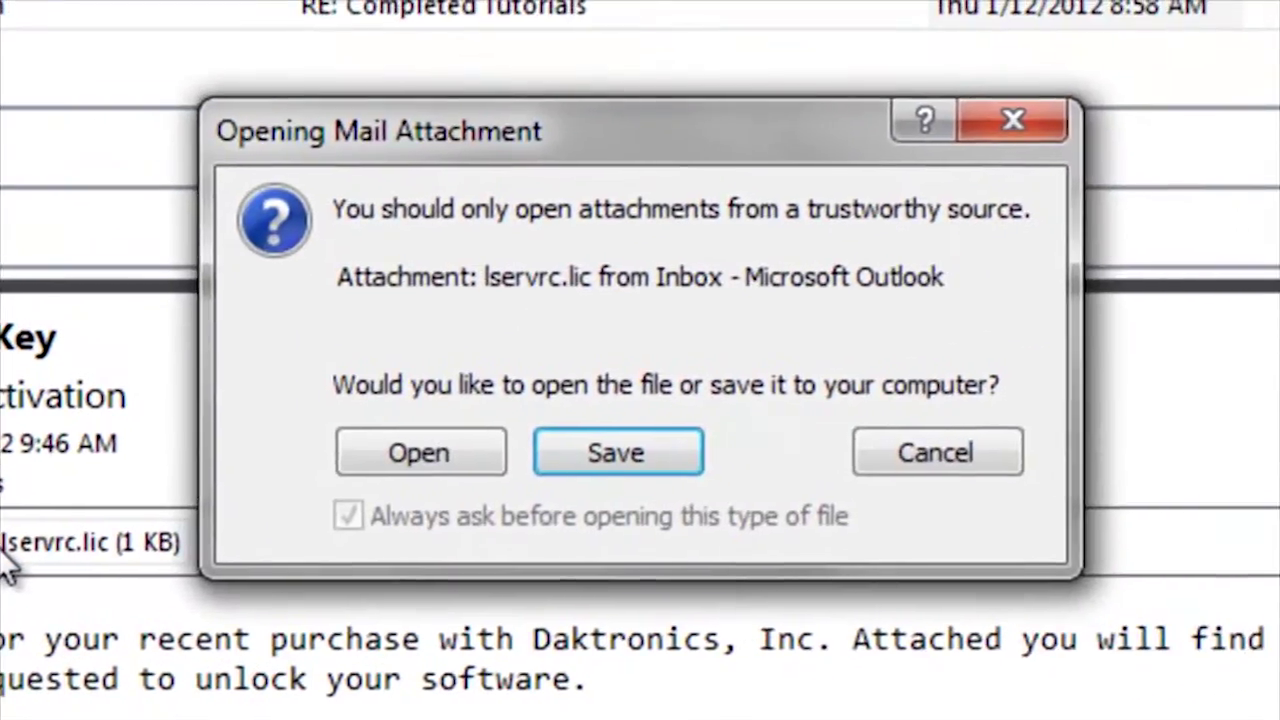
click(425, 468)
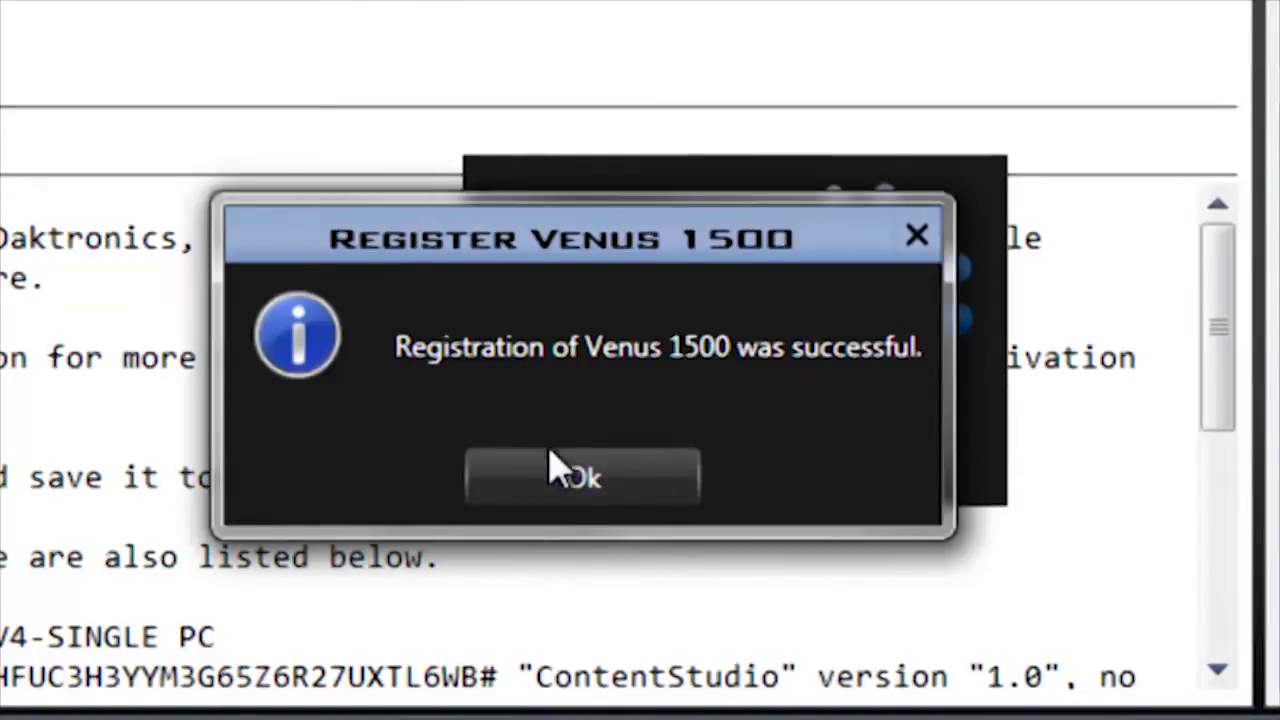
click(571, 491)
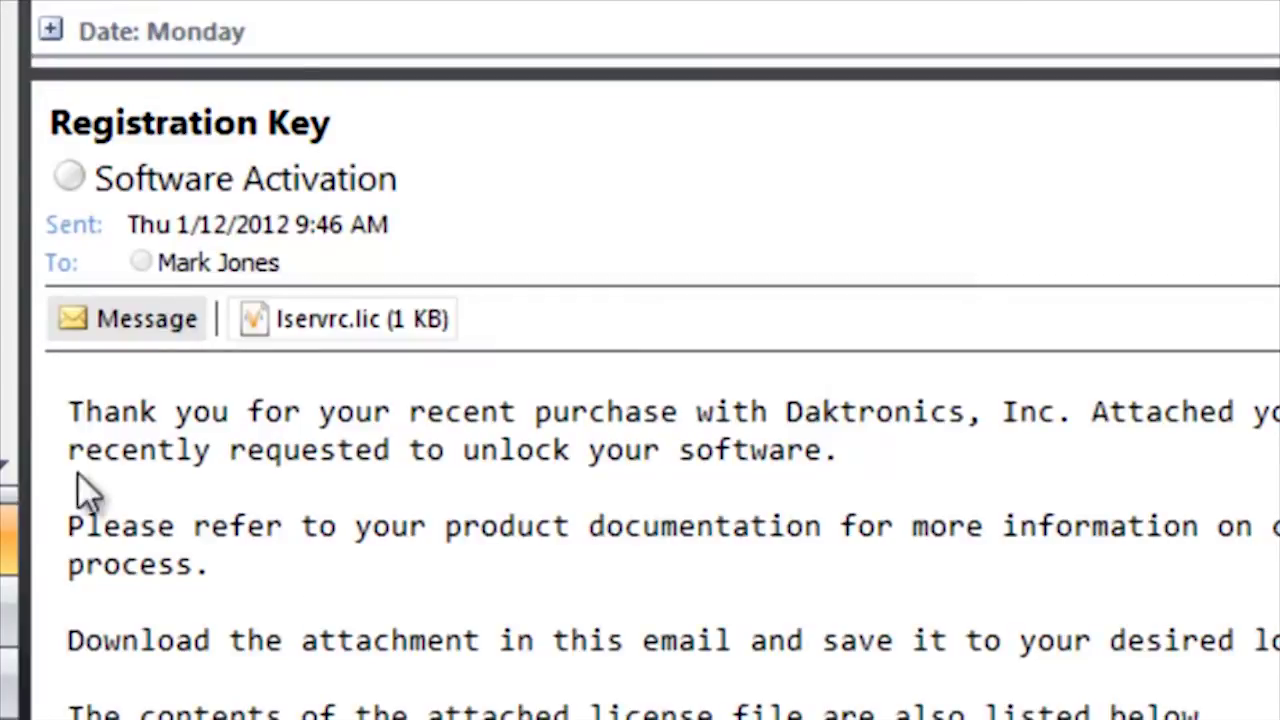
- Save the lservrc.lic attachment as a LIC file on FreeAgent GoFlex Drive (F:)
right_click(280, 336)
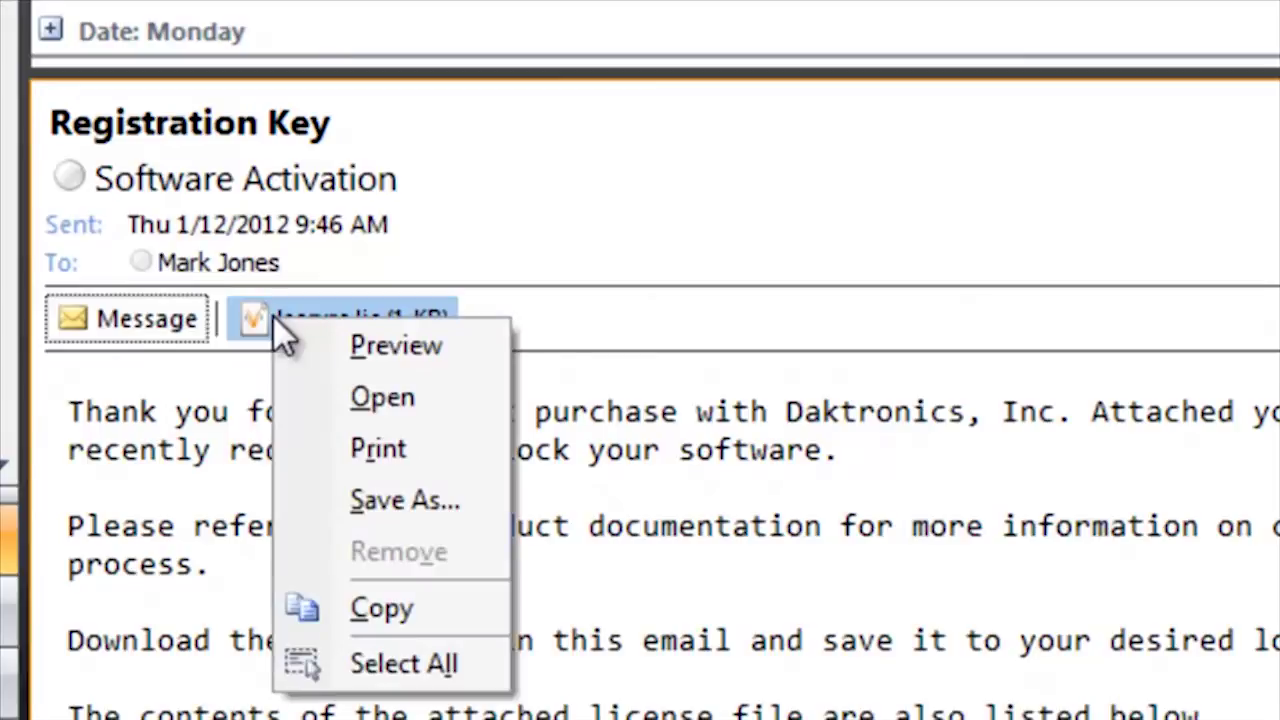
click(362, 500)
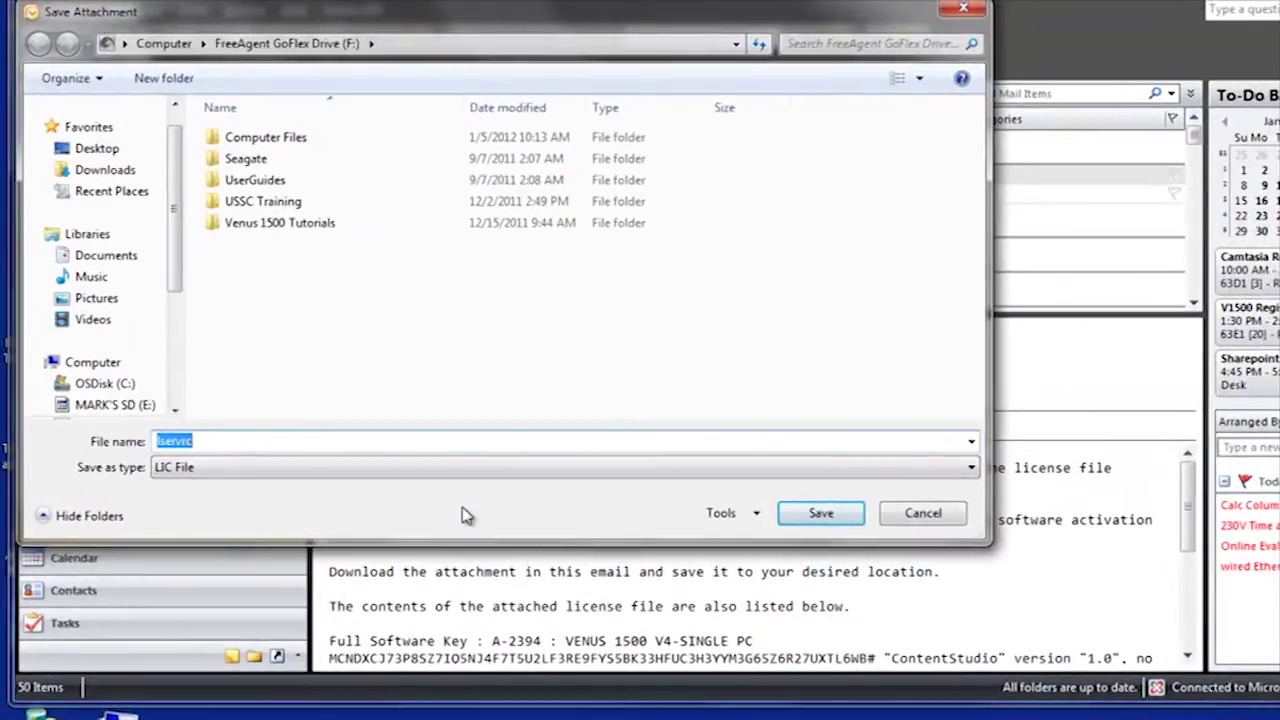
click(133, 406)
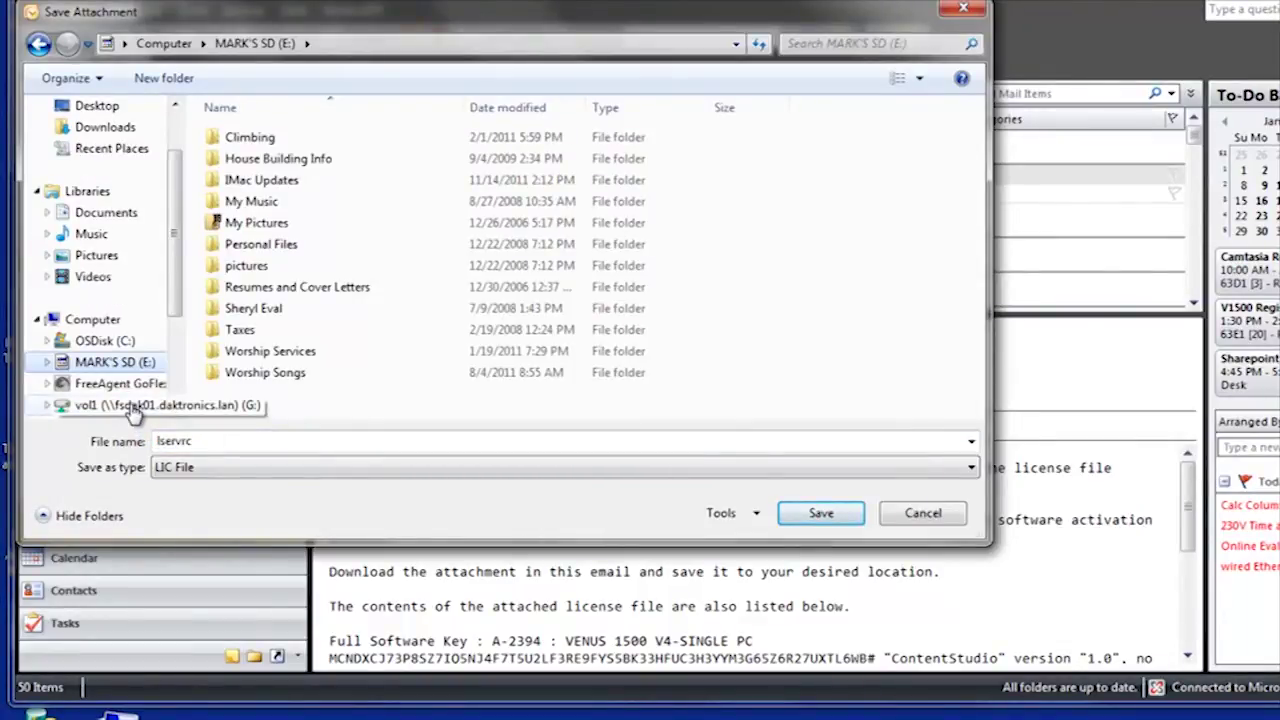
click(115, 384)
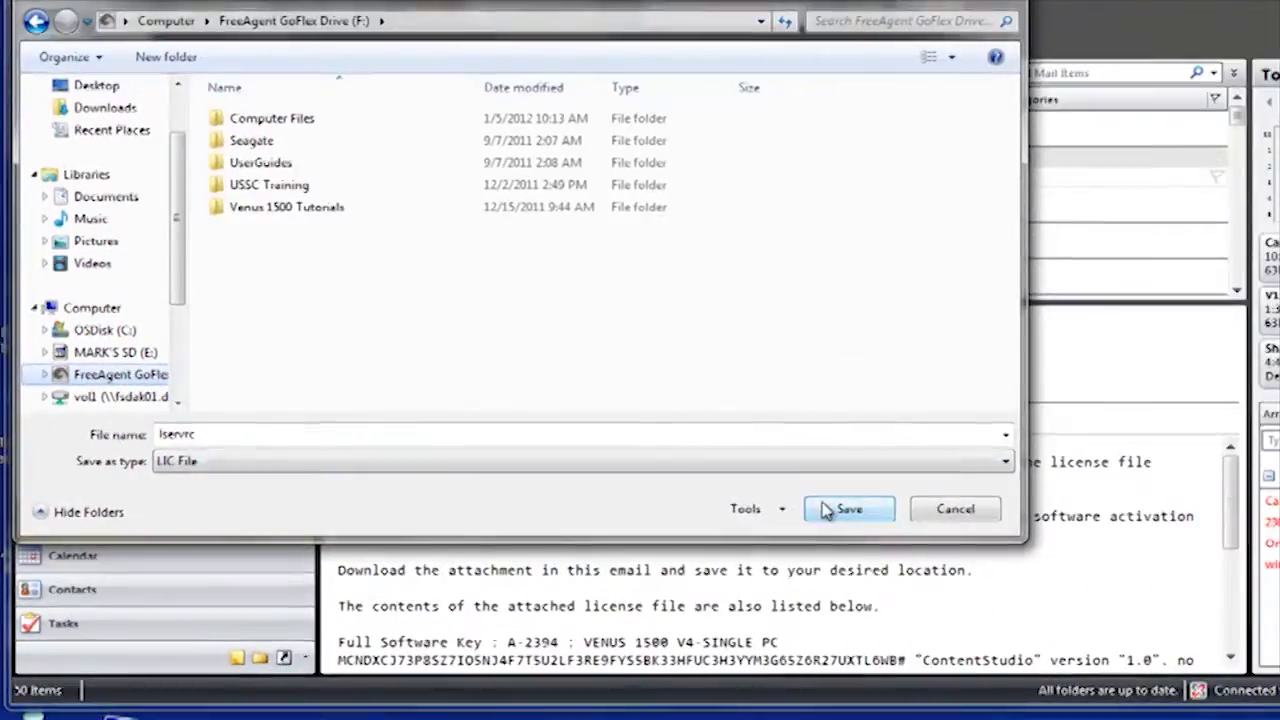
click(826, 510)
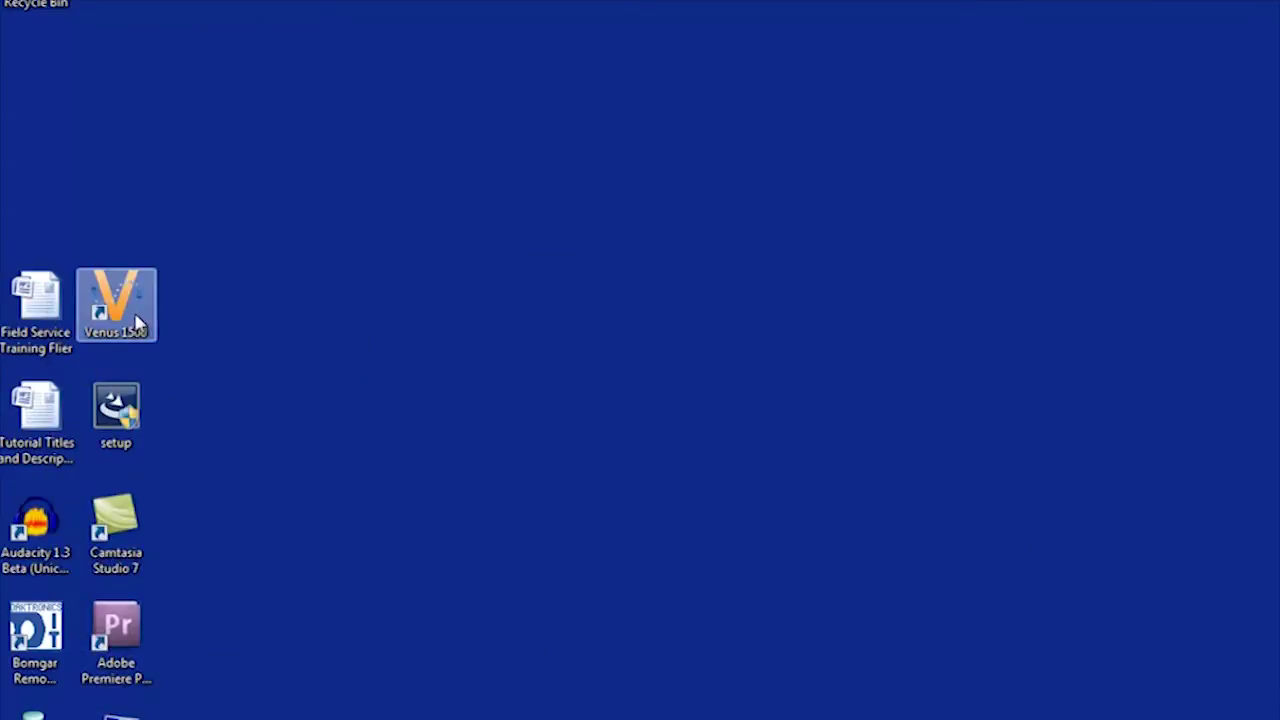
- Relaunch Venus 1500, start registration from Help > Registration, and accept the required restart
double_click(136, 320)
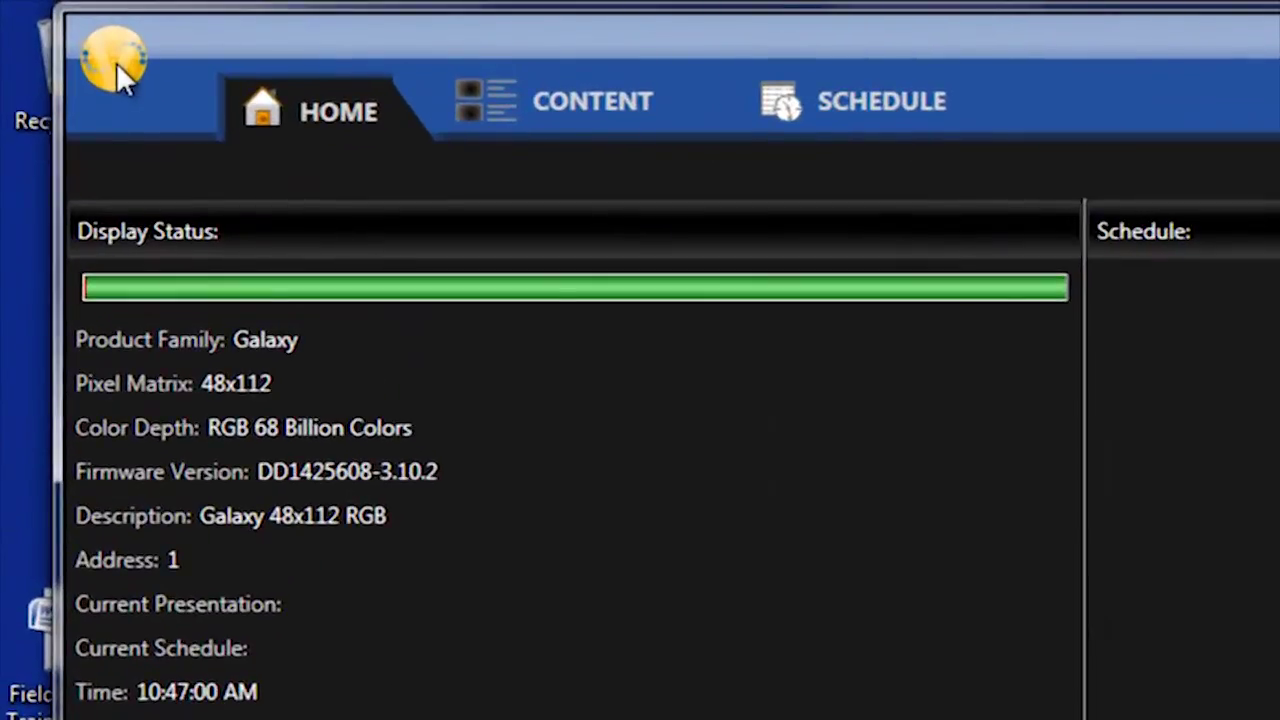
click(116, 62)
mouse_move(241, 229)
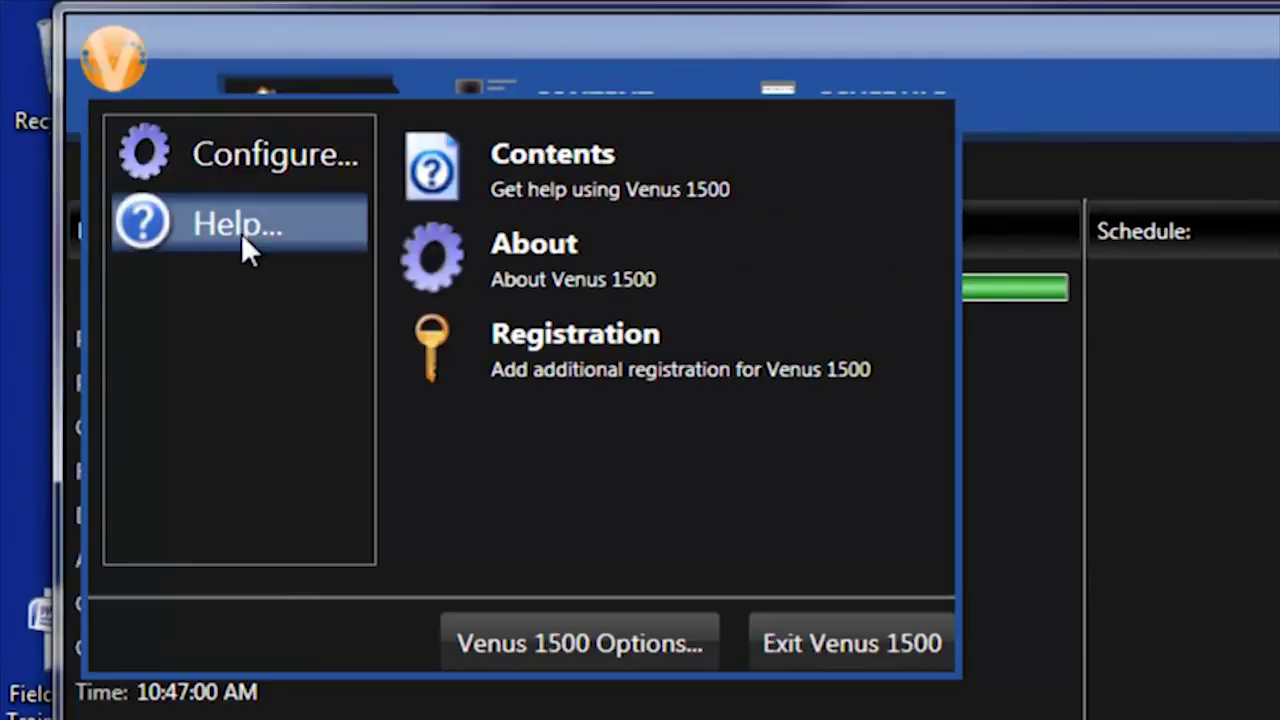
click(485, 332)
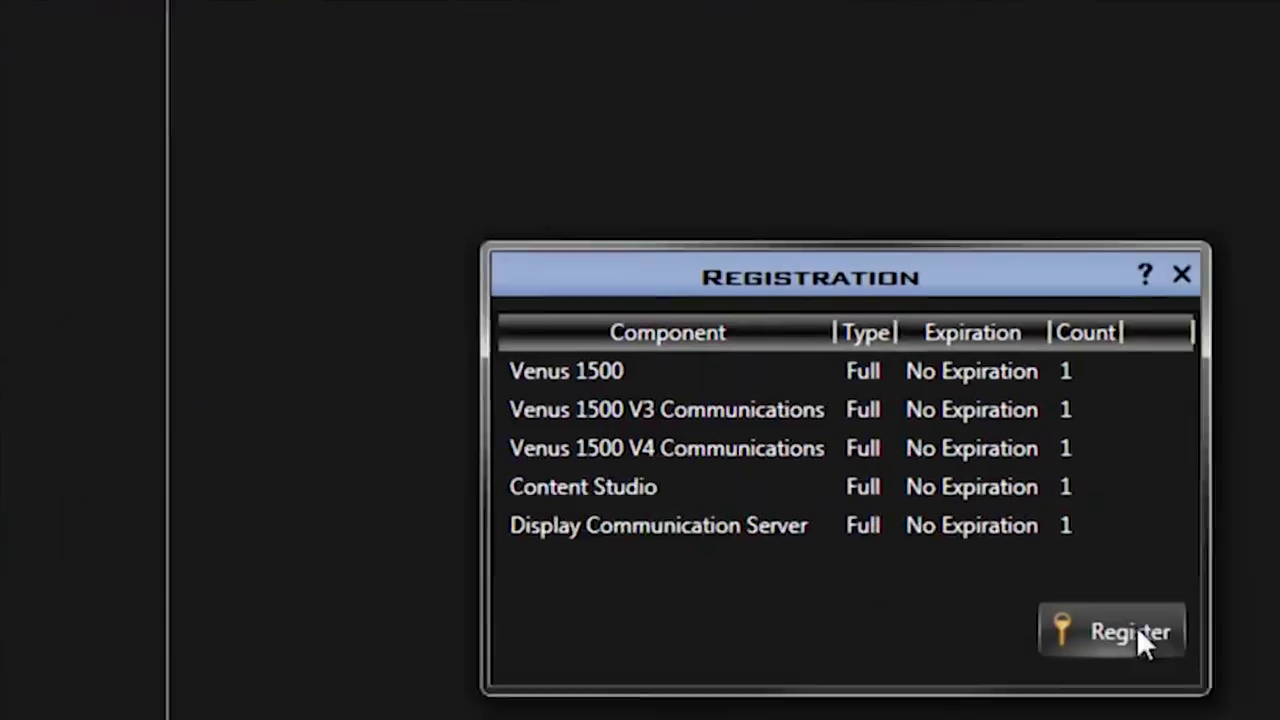
click(935, 527)
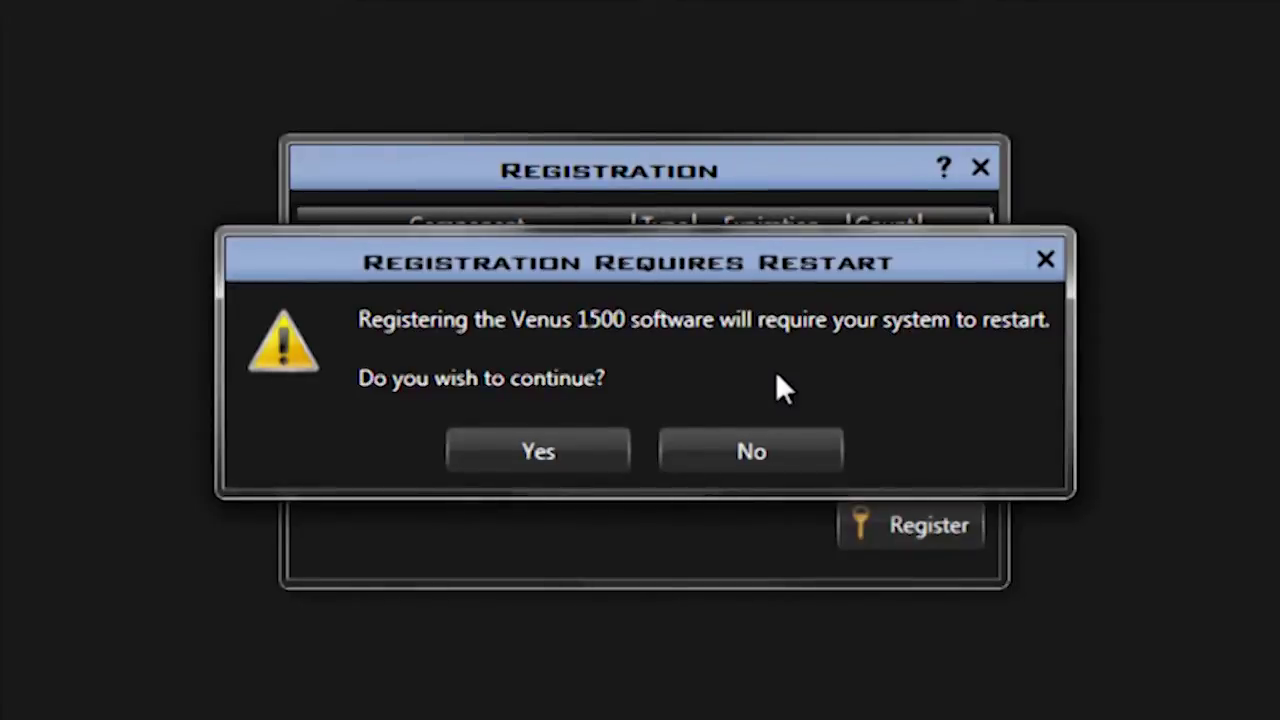
click(506, 446)
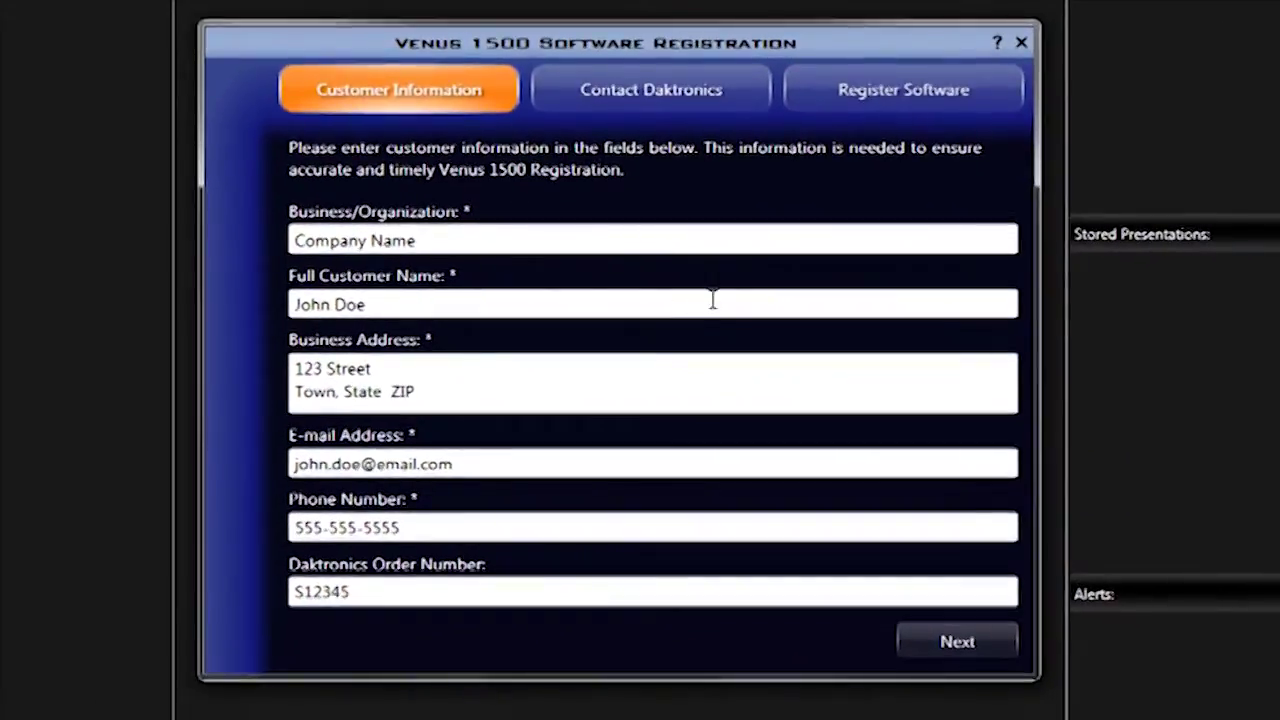
- On the Register Software step, load the registration code from the lservrc file on drive F:
click(922, 92)
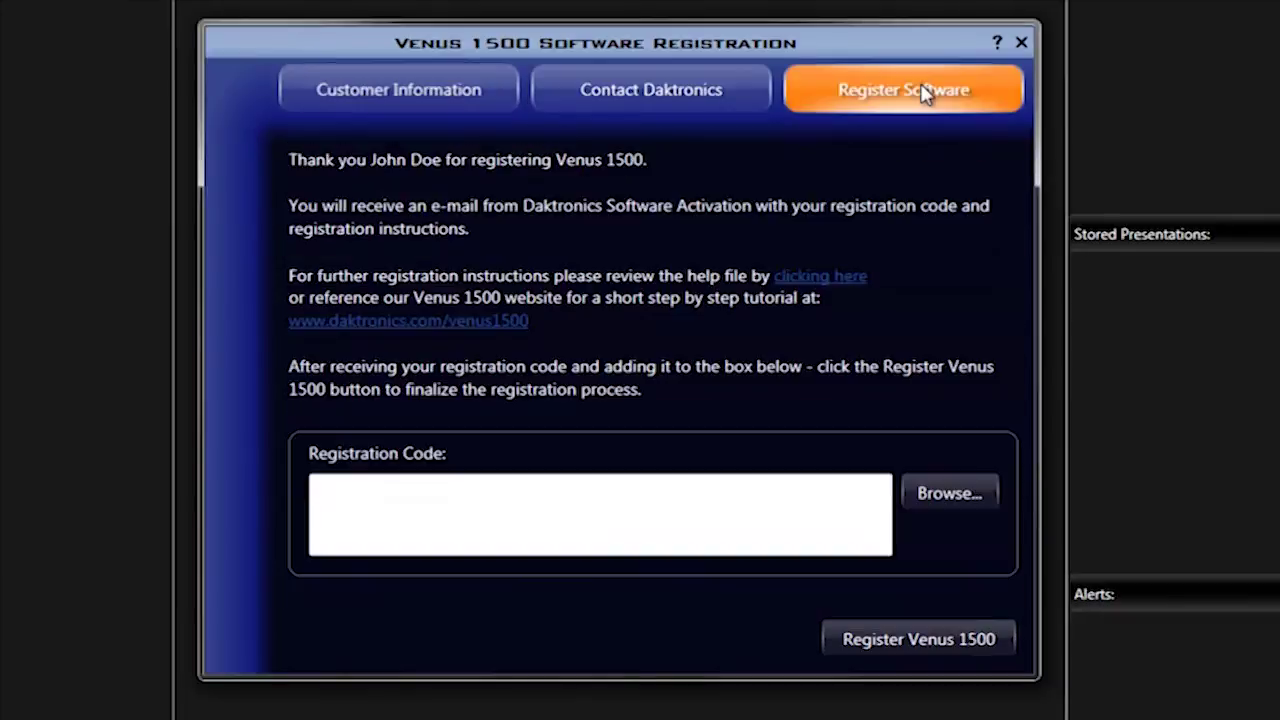
click(938, 493)
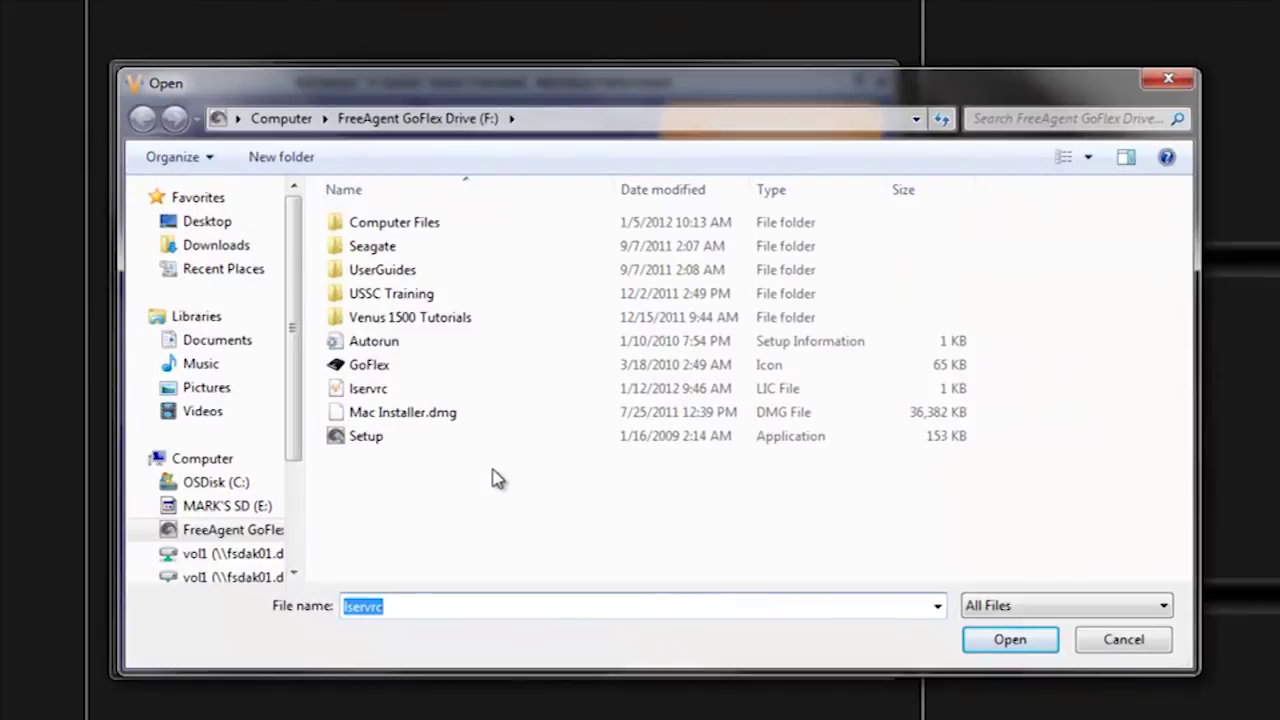
click(395, 397)
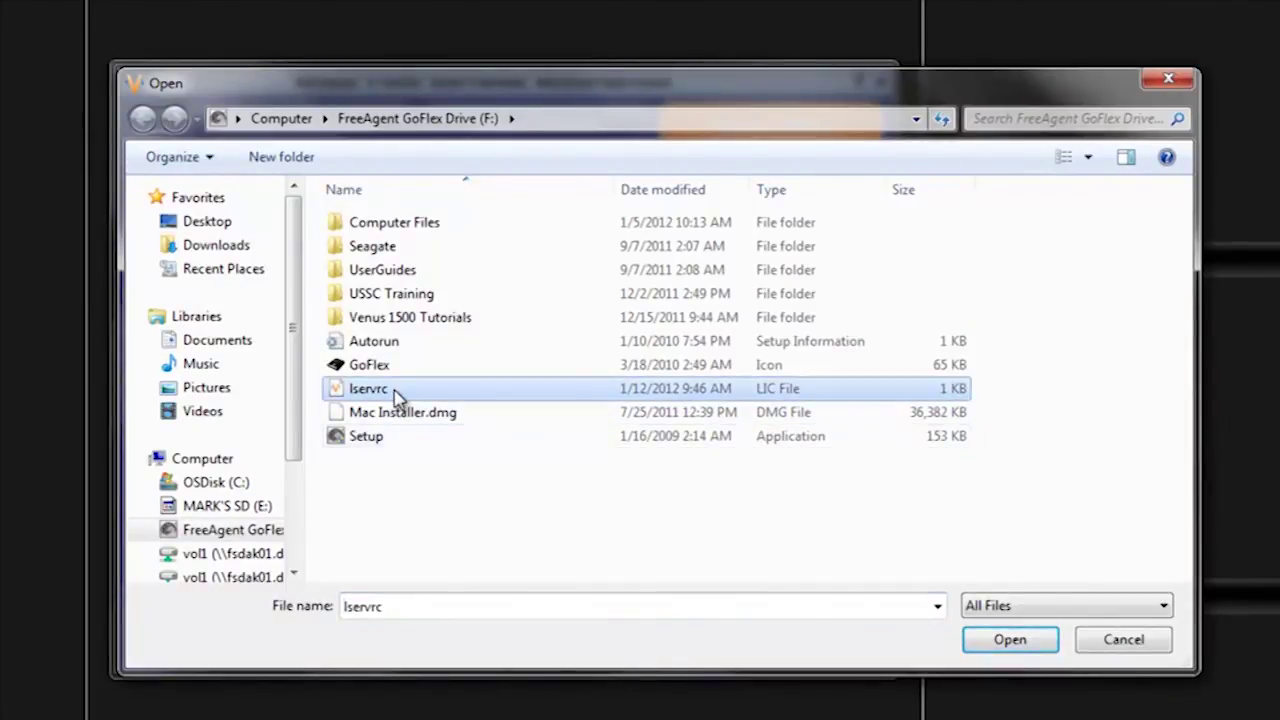
click(1036, 645)
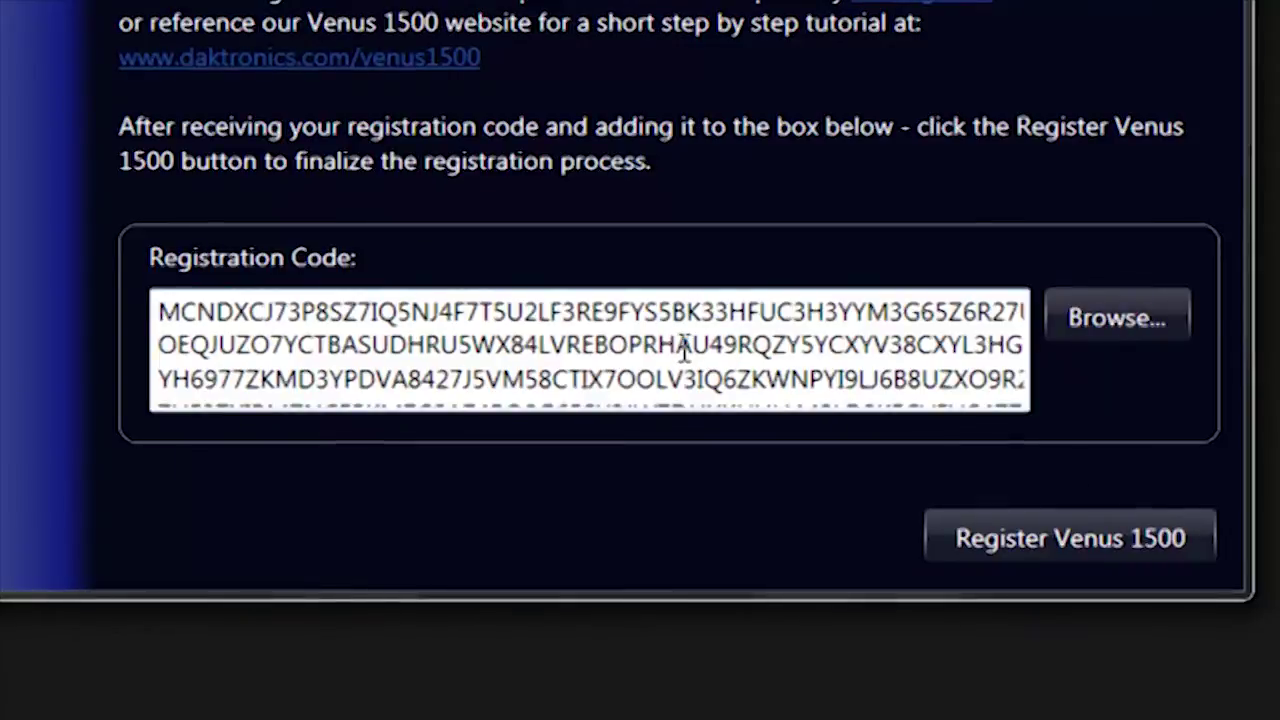
- Complete registration so all five components show Full with No Expiration
click(1083, 537)
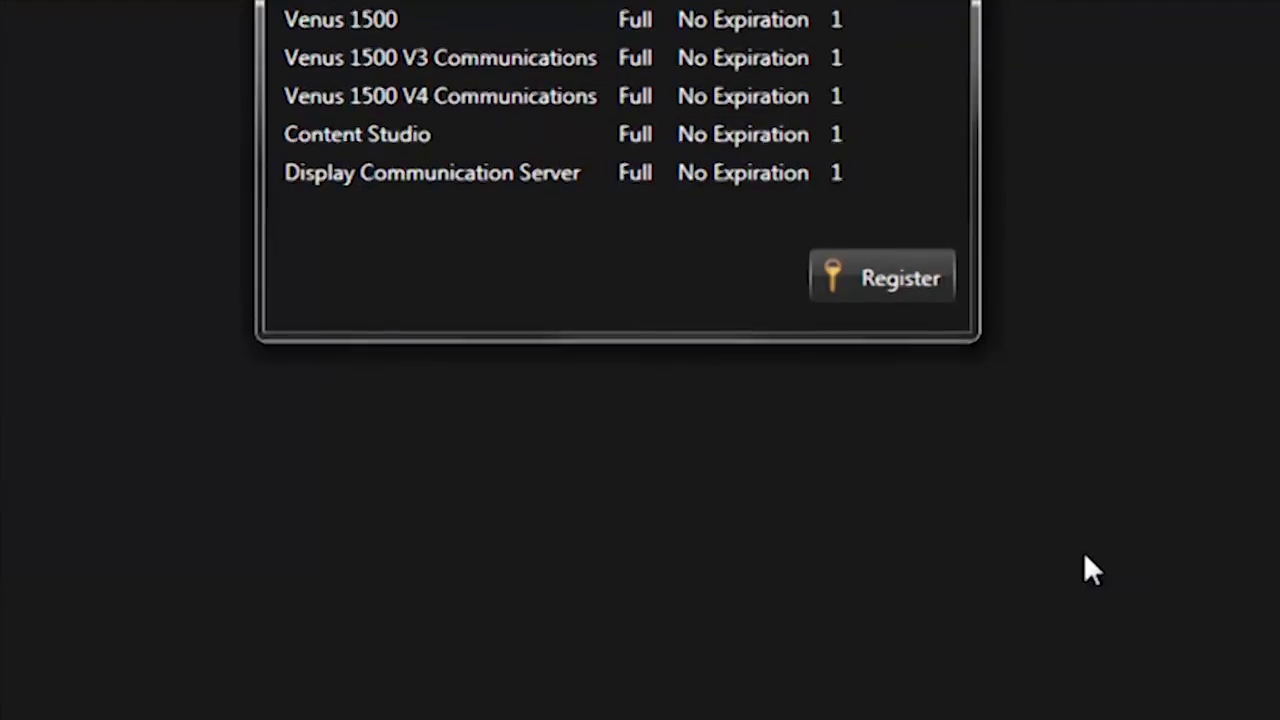